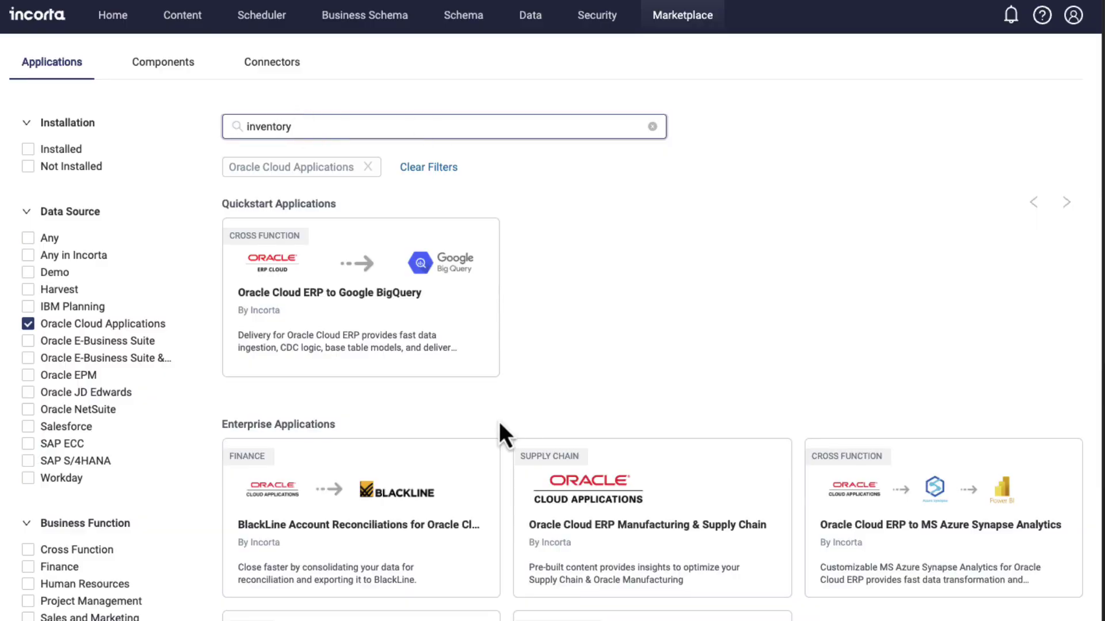
- Open the Oracle Cloud ERP Manufacturing & Supply Chain application and read its overview, questions answered and installation requirements
scroll(499, 364, down, 3)
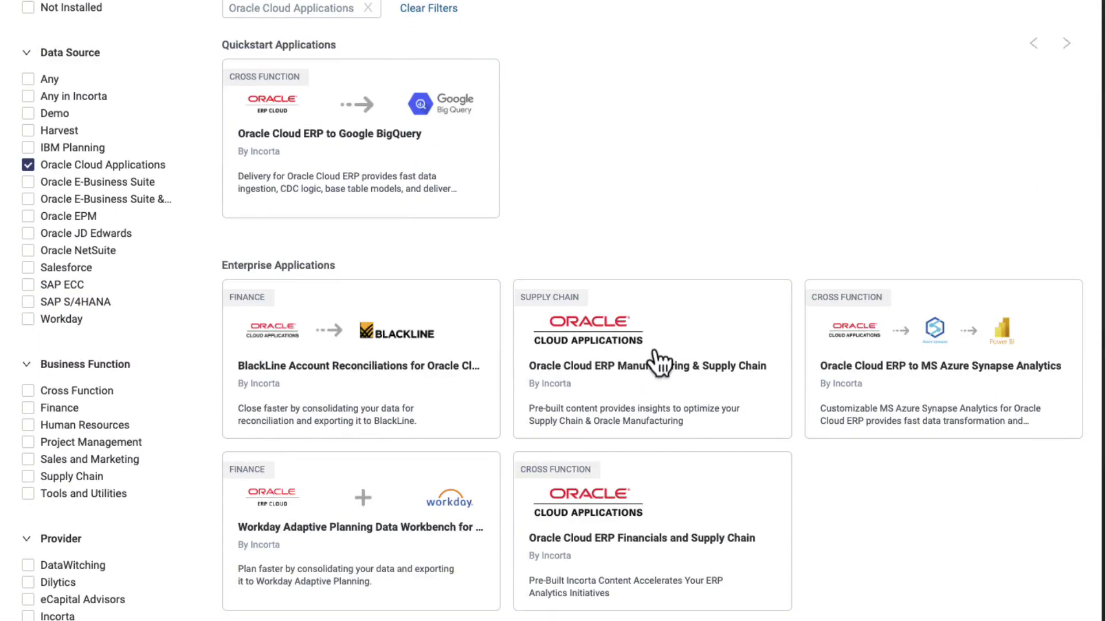
click(659, 361)
scroll(655, 356, down, 5)
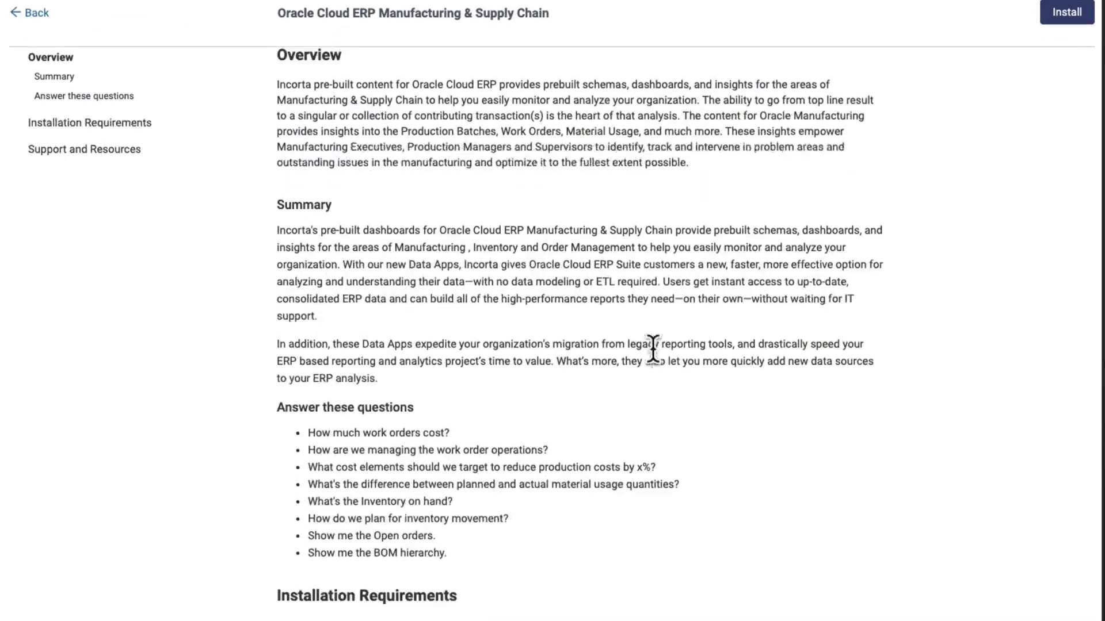
scroll(655, 355, down, 1)
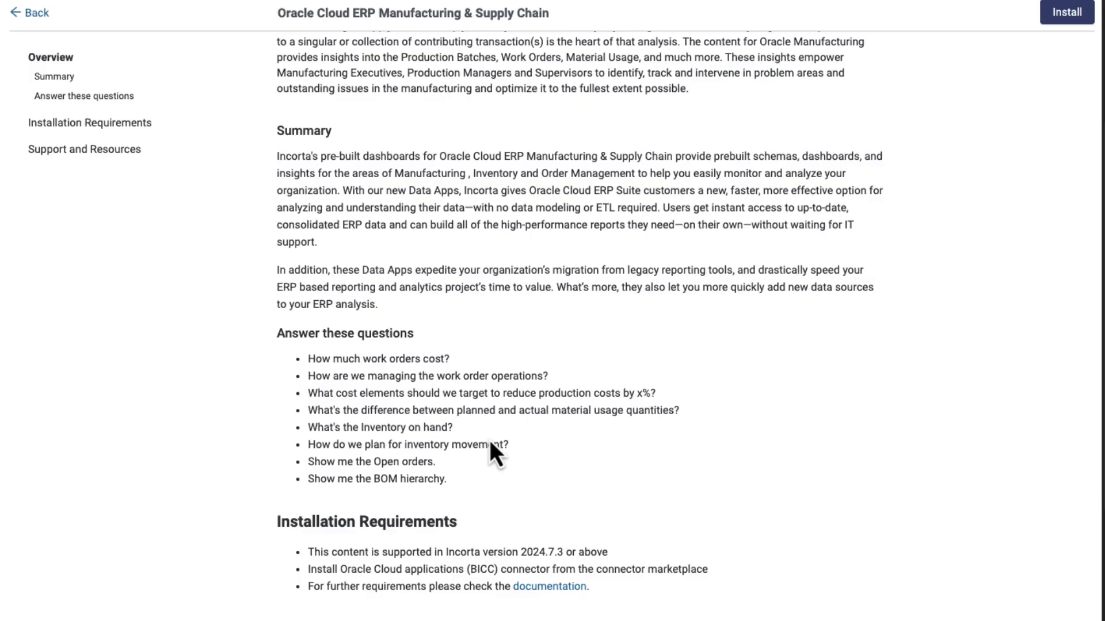
scroll(489, 440, up, 5)
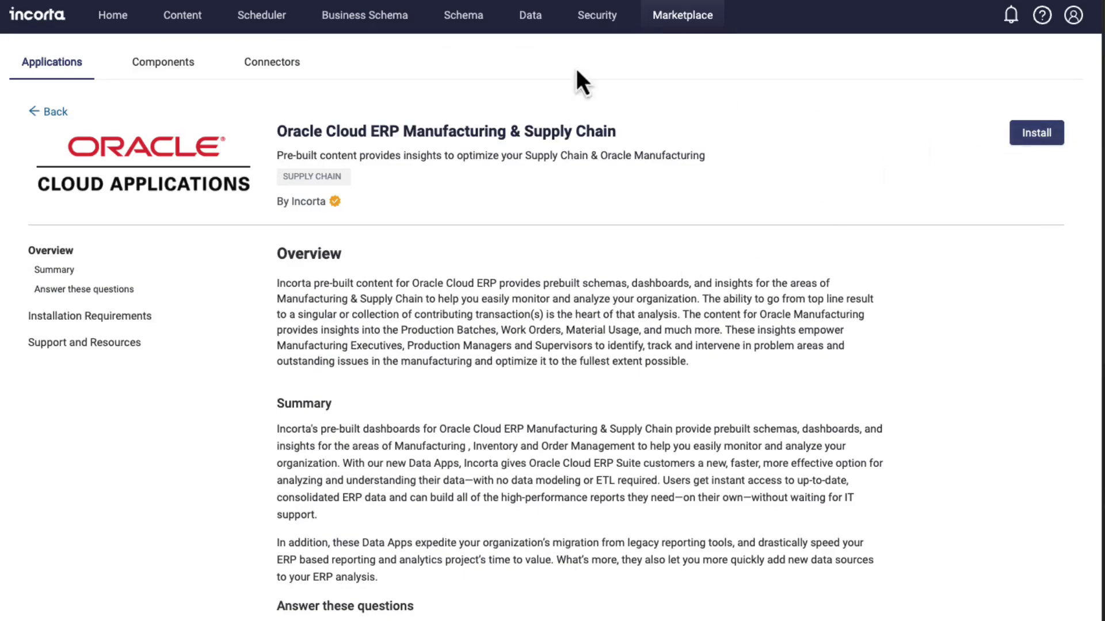
- Open the FUSION_INV schema from the list of schemas
click(464, 33)
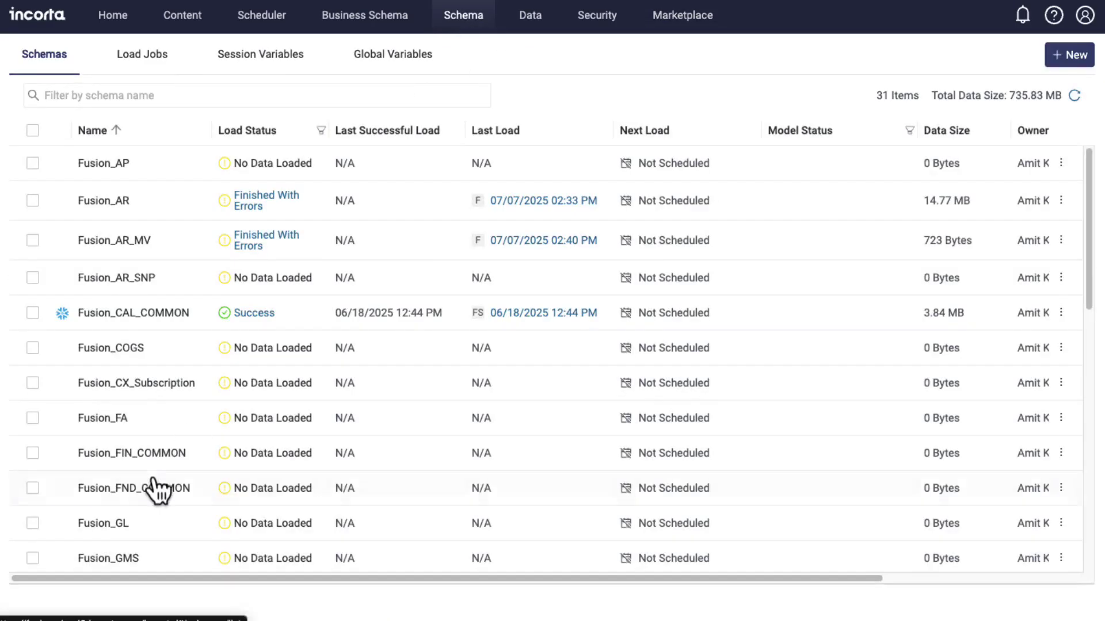
scroll(154, 489, down, 6)
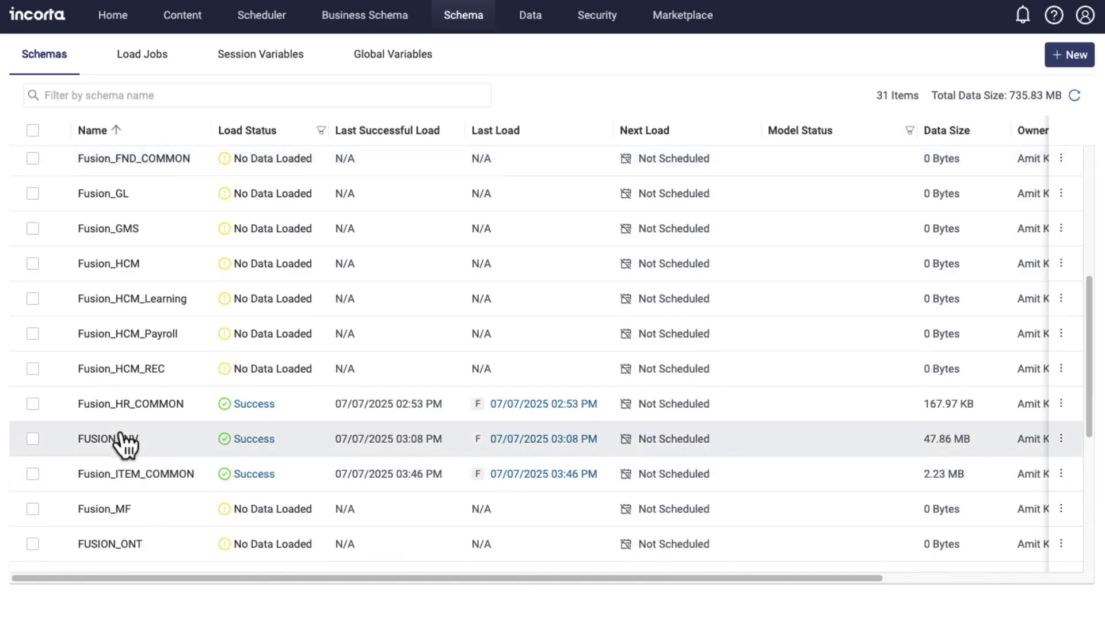
click(123, 438)
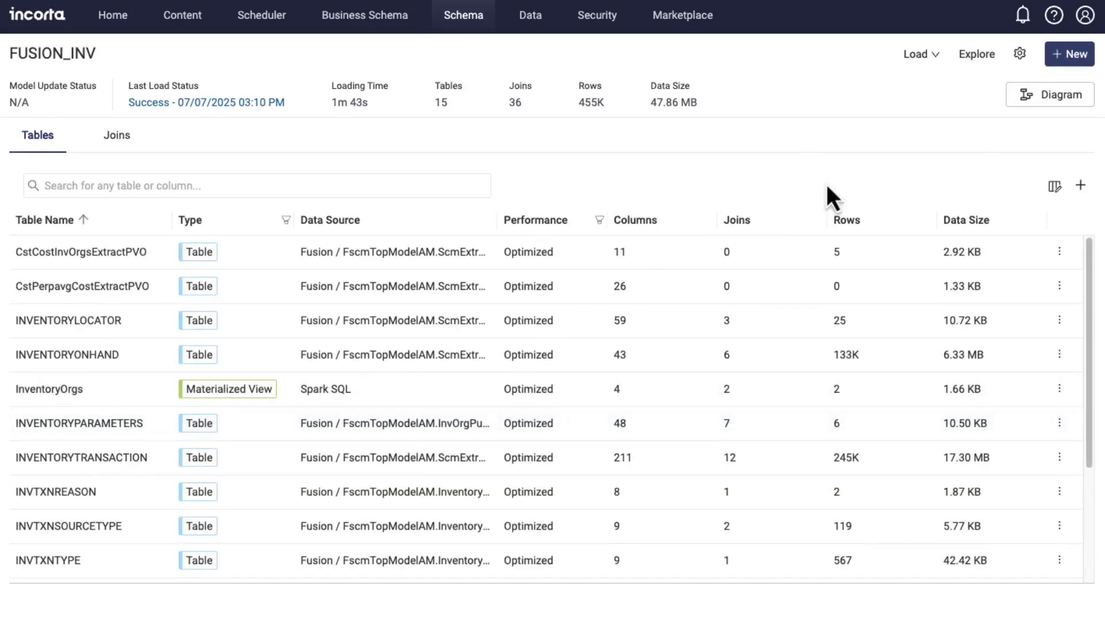
- Examine the FUSION_INV schema diagram with the Fusion_PRJ and Fusion_FIN_COMMON schemas expanded, and close it
click(1050, 95)
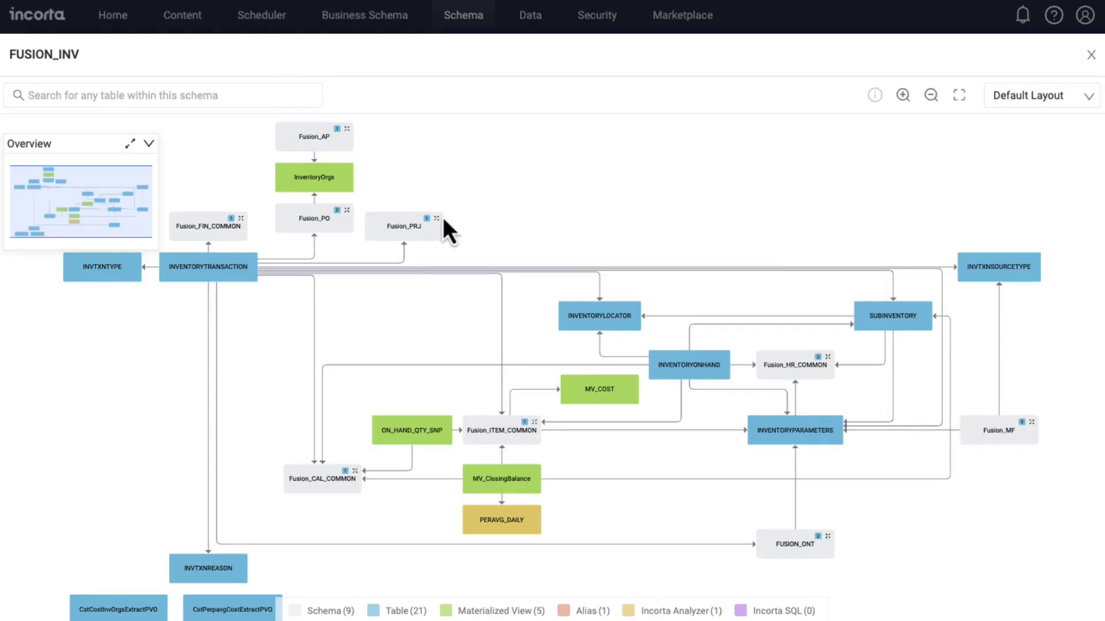
click(437, 218)
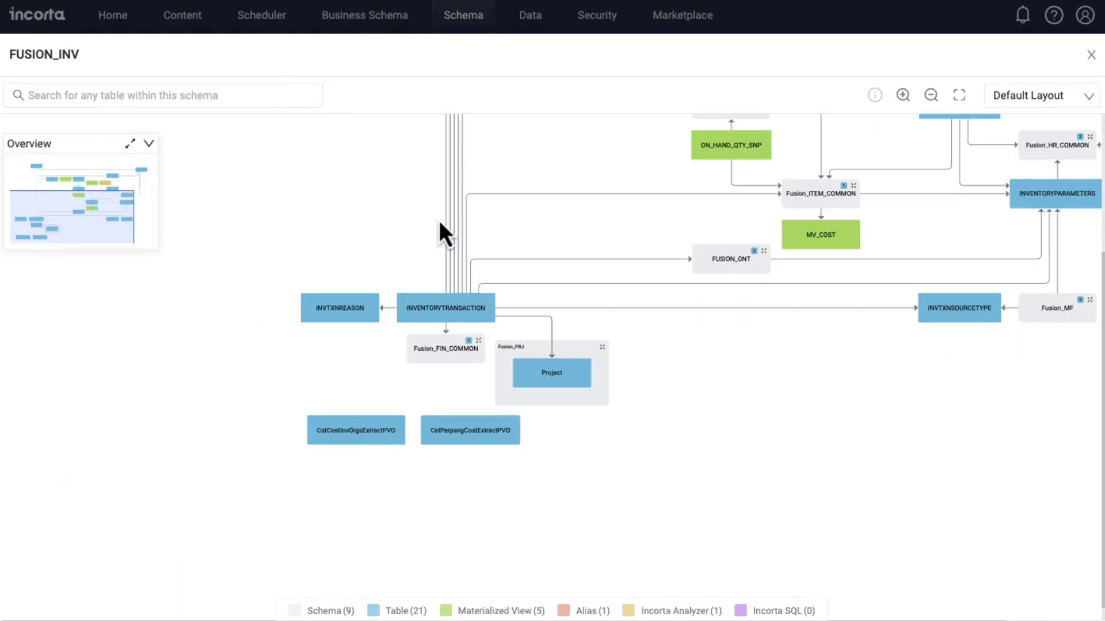
click(482, 347)
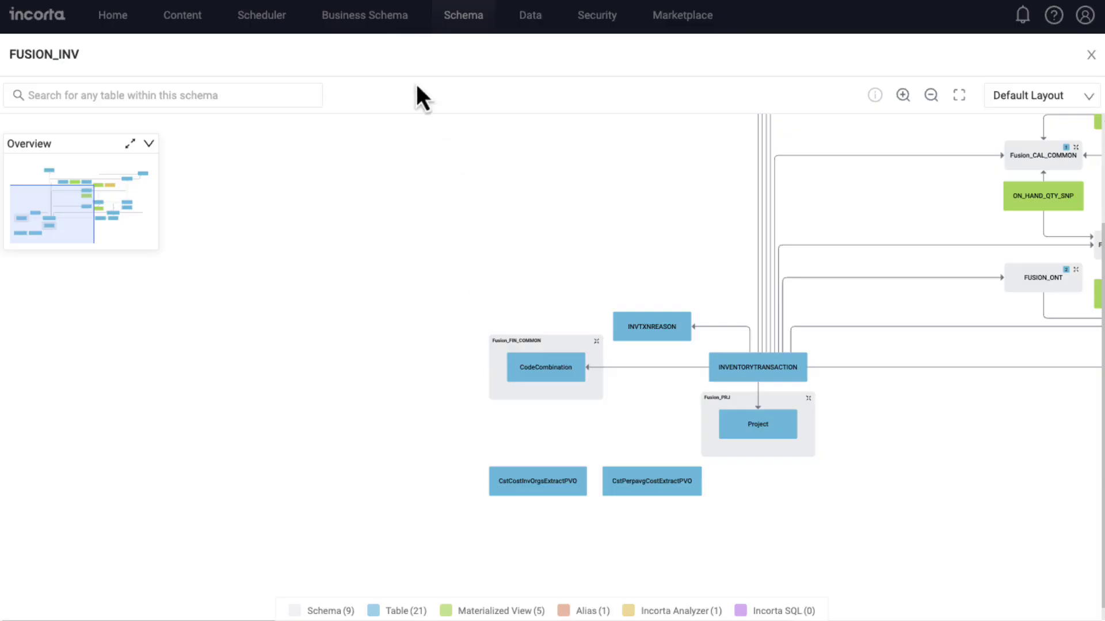
key(Escape)
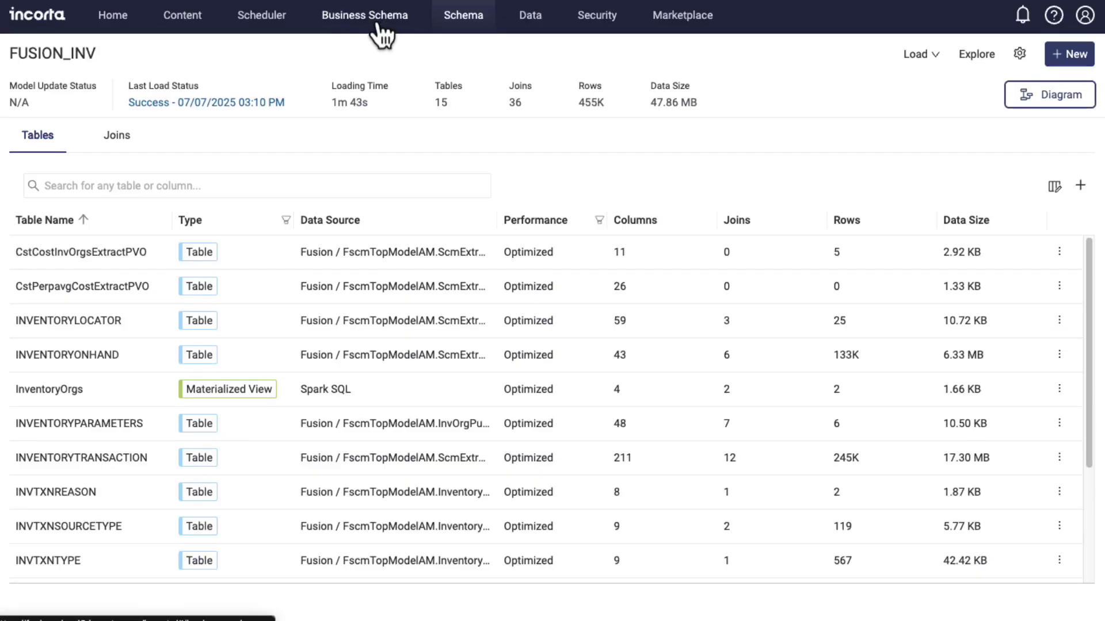
- Open the FusionInventoryItem business schema
click(377, 26)
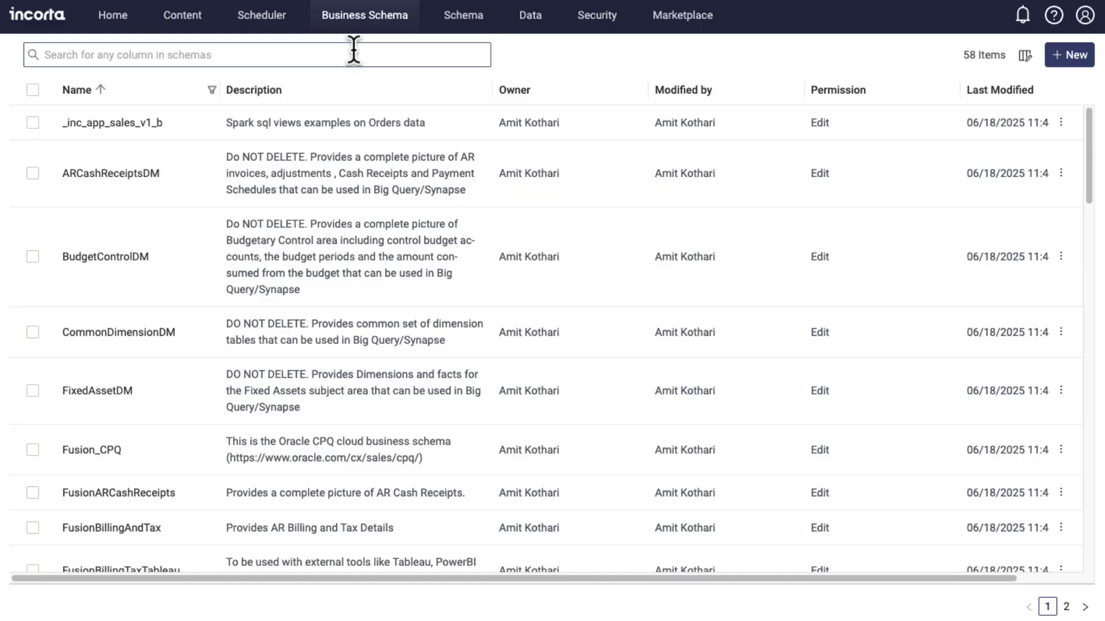
scroll(296, 370, down, 8)
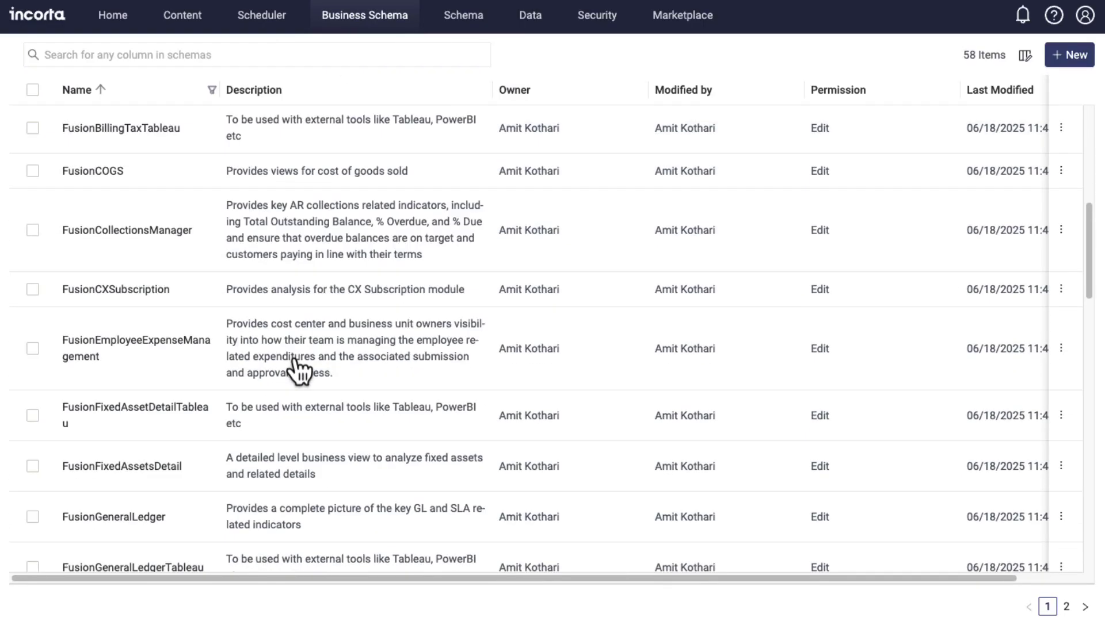
scroll(296, 370, down, 12)
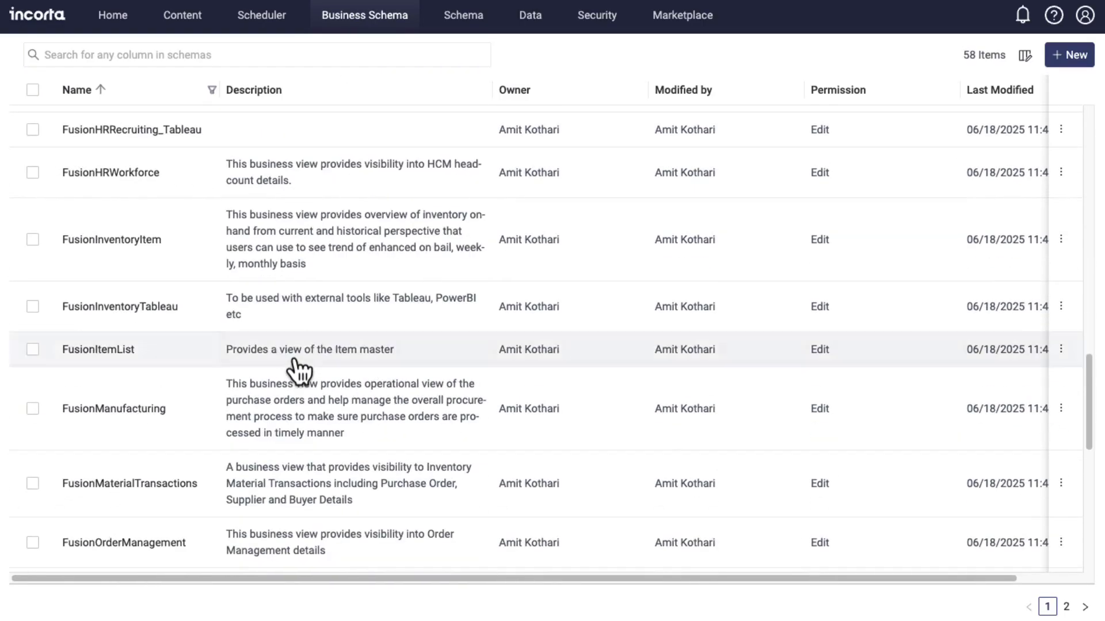
click(131, 241)
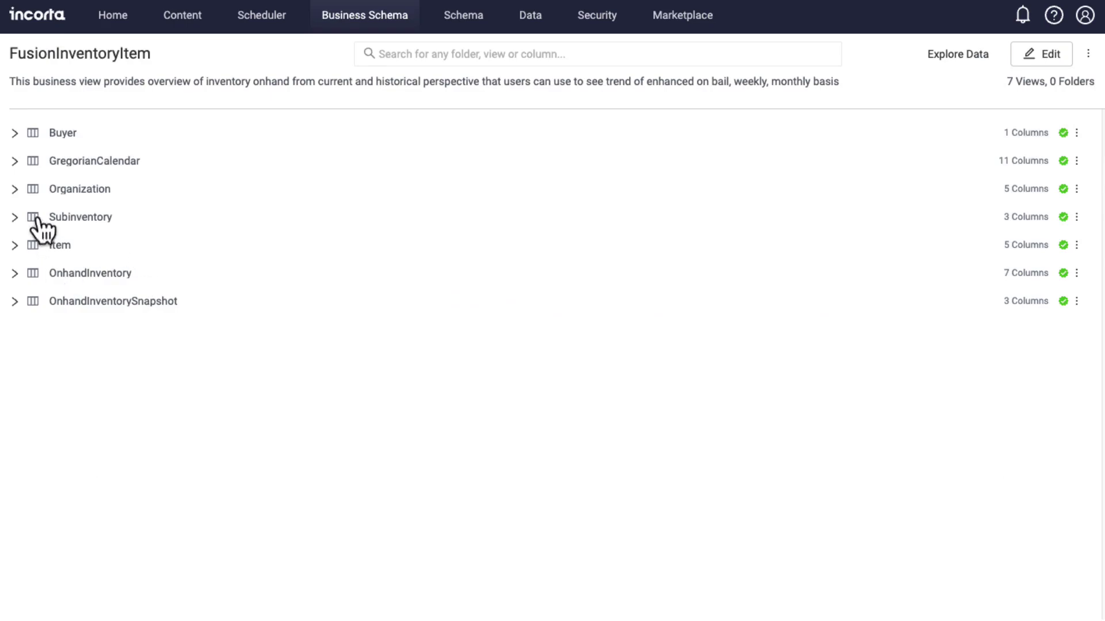
- Expand the Organization and Subinventory views of FusionInventoryItem to examine their columns
click(14, 190)
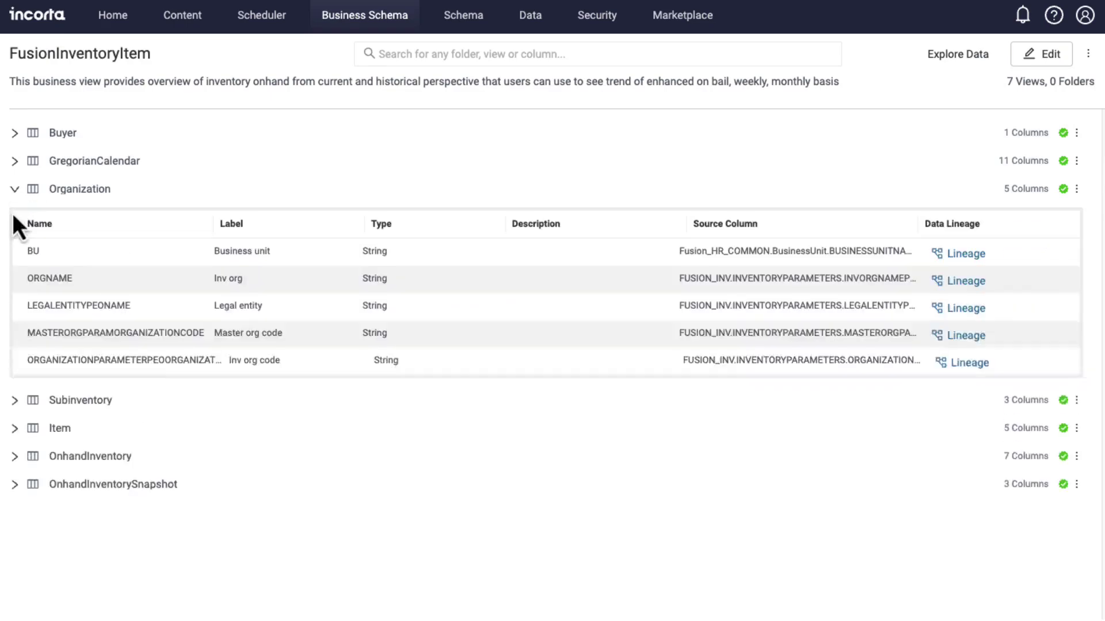
click(15, 399)
scroll(27, 507, down, 1)
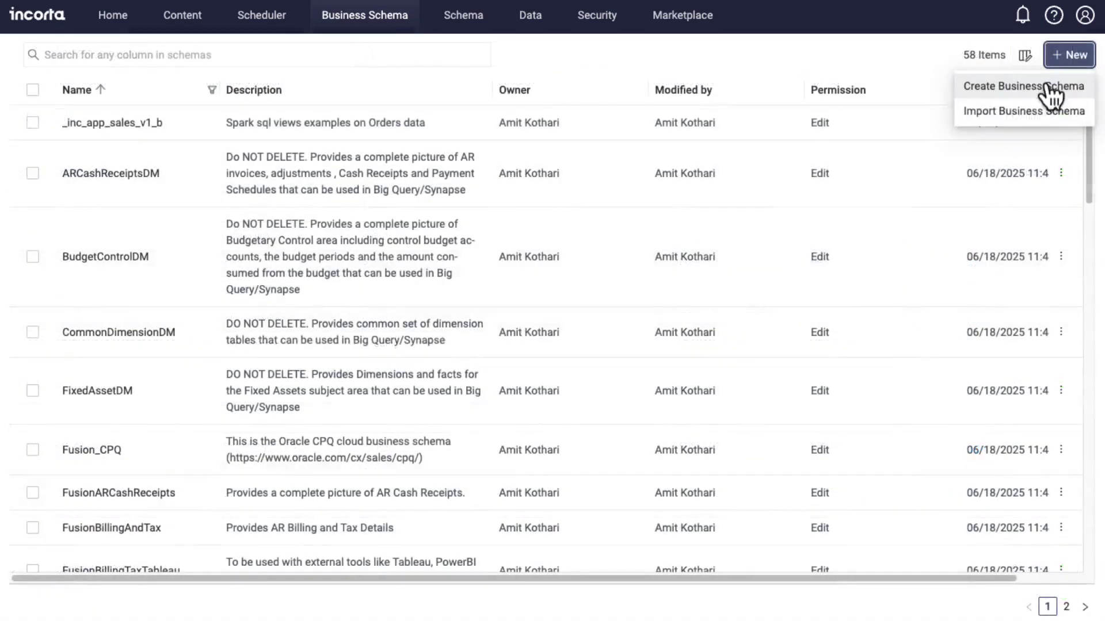
- Create a new business schema named Inventory
click(1051, 92)
text(Invenot)
key(BackSpace)
key(BackSpace)
text(tory)
click(794, 463)
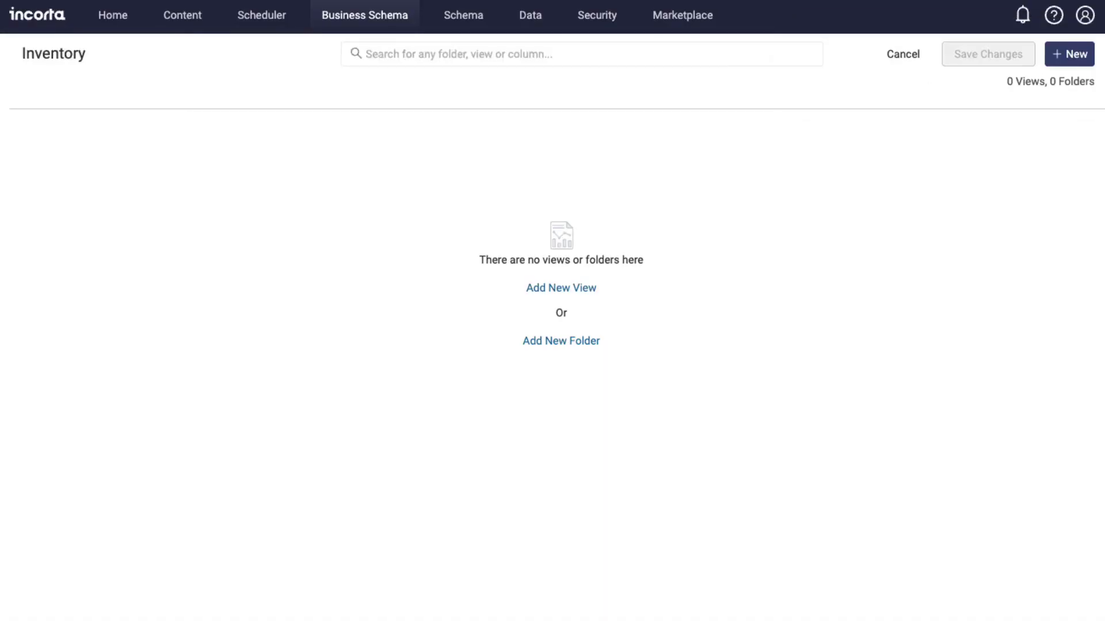
- Add a new view and include the FUSION_INV tables INVENTORYLOCATOR, INVENTORYONHAND and MV_COST in its dataset
click(561, 287)
click(151, 53)
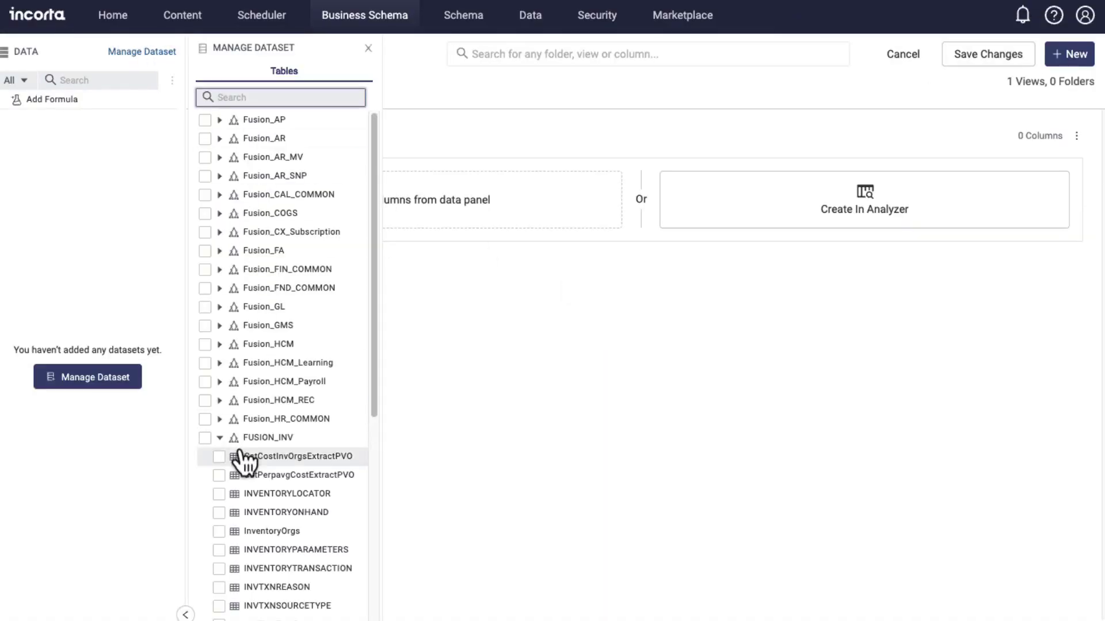
scroll(239, 461, down, 4)
click(219, 243)
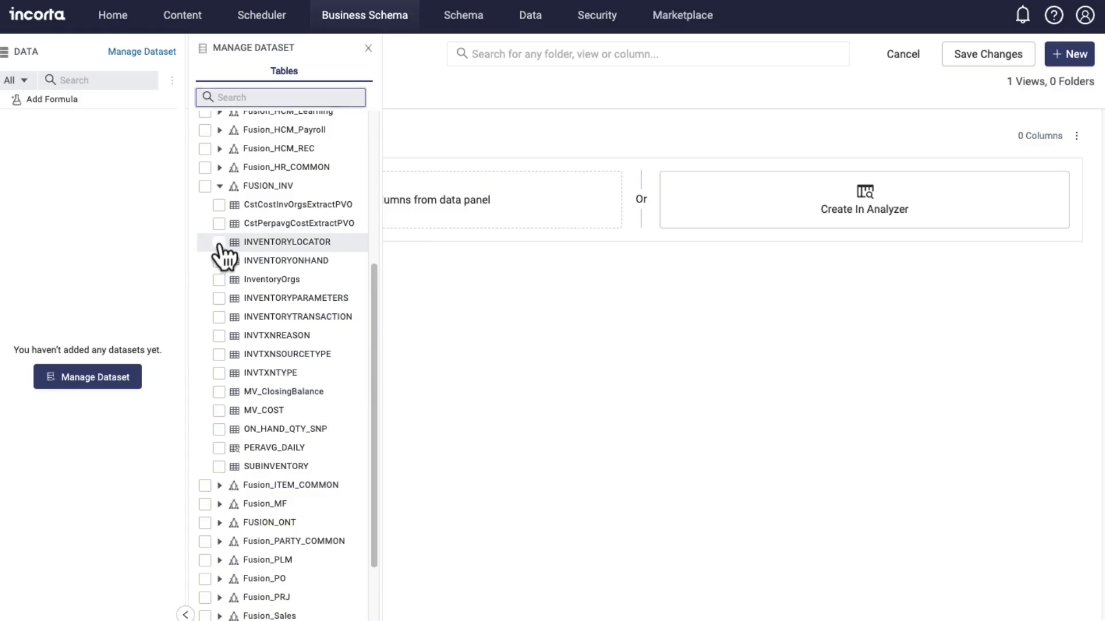
click(218, 261)
click(218, 410)
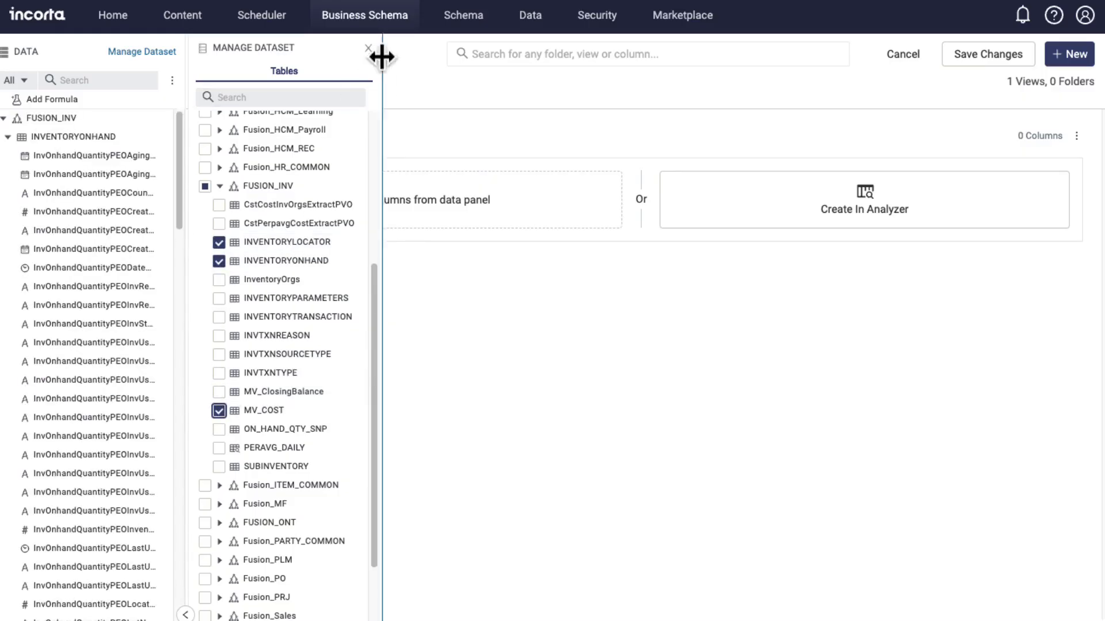
click(368, 48)
- Find the inventory item ID column of INVENTORYONHAND, add it to the view and label it "Inventory Item ID"
text(itemid)
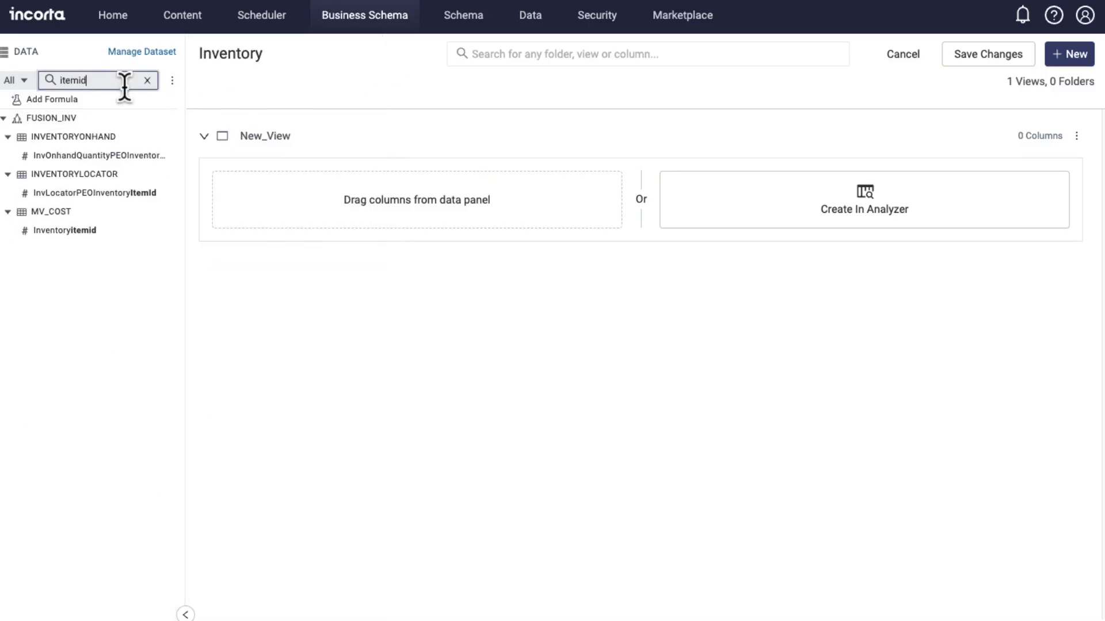
drag(97, 155, 474, 194)
triple_click(474, 201)
text(Inventory Item ID)
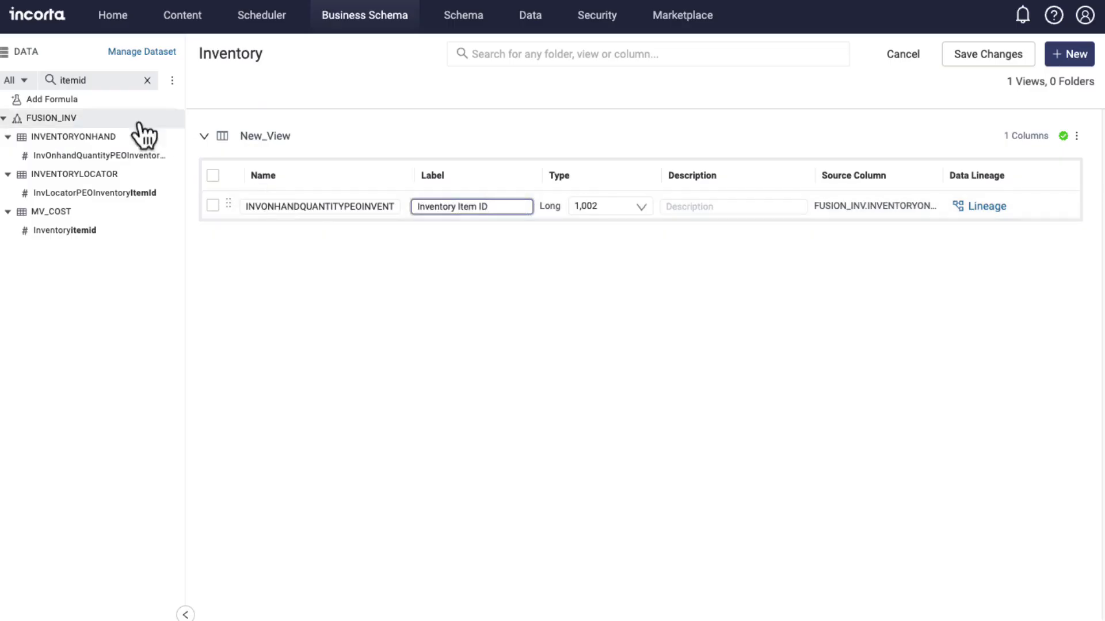
- Add the last update date column of INVENTORYONHAND to the view and label it "Onhand Update Date"
double_click(98, 79)
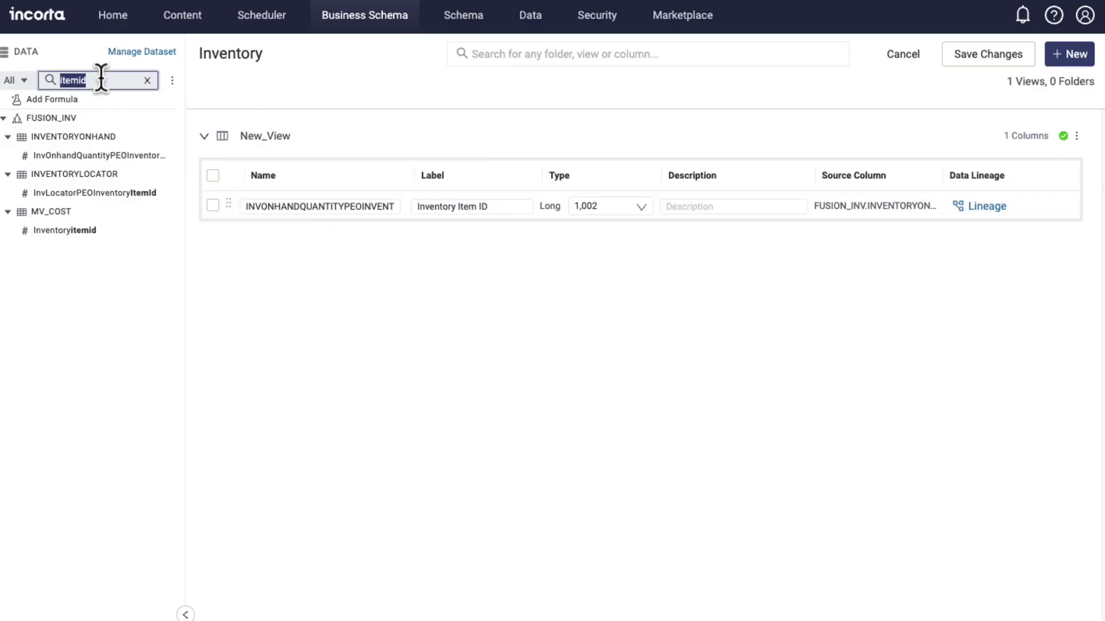
text(updateda)
drag(110, 155, 414, 230)
triple_click(481, 234)
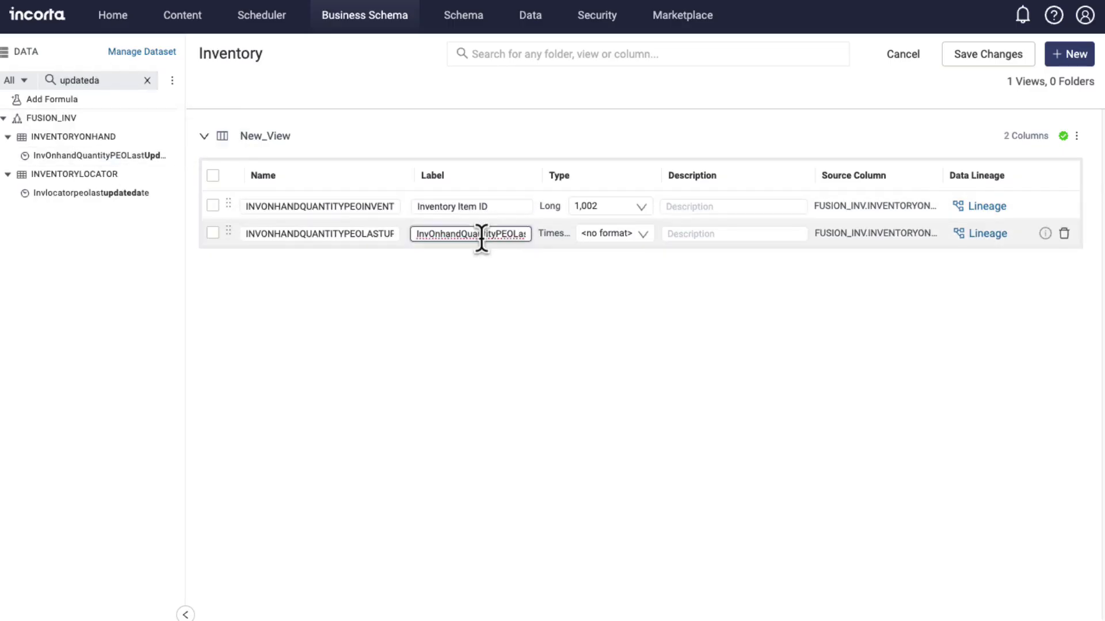
text(Onhand Update Date)
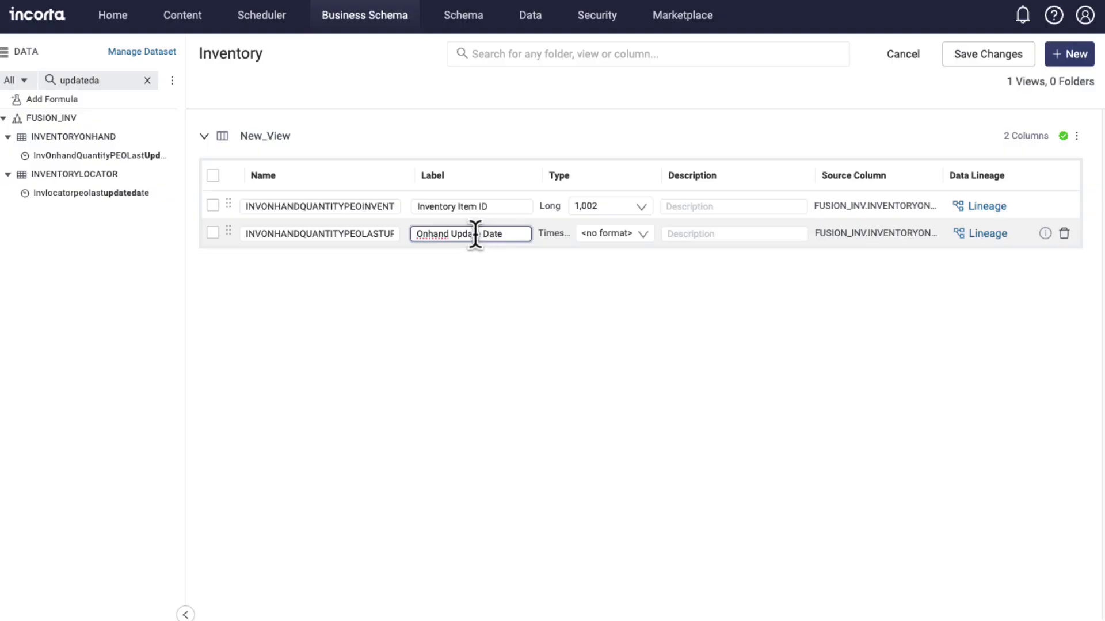
- Add the Transaction Quantity column of INVENTORYONHAND to the view and label it "Onhand Quantity"
double_click(70, 77)
text(quantity)
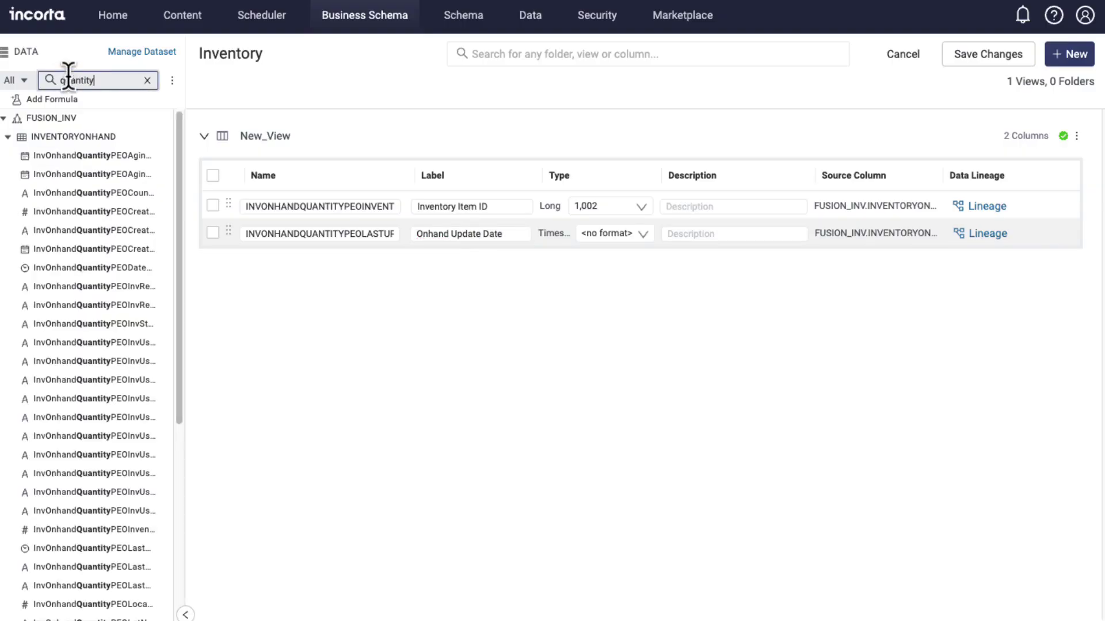
click(61, 79)
text(transaction)
drag(58, 193, 364, 256)
double_click(442, 261)
text(Onhand Quantity)
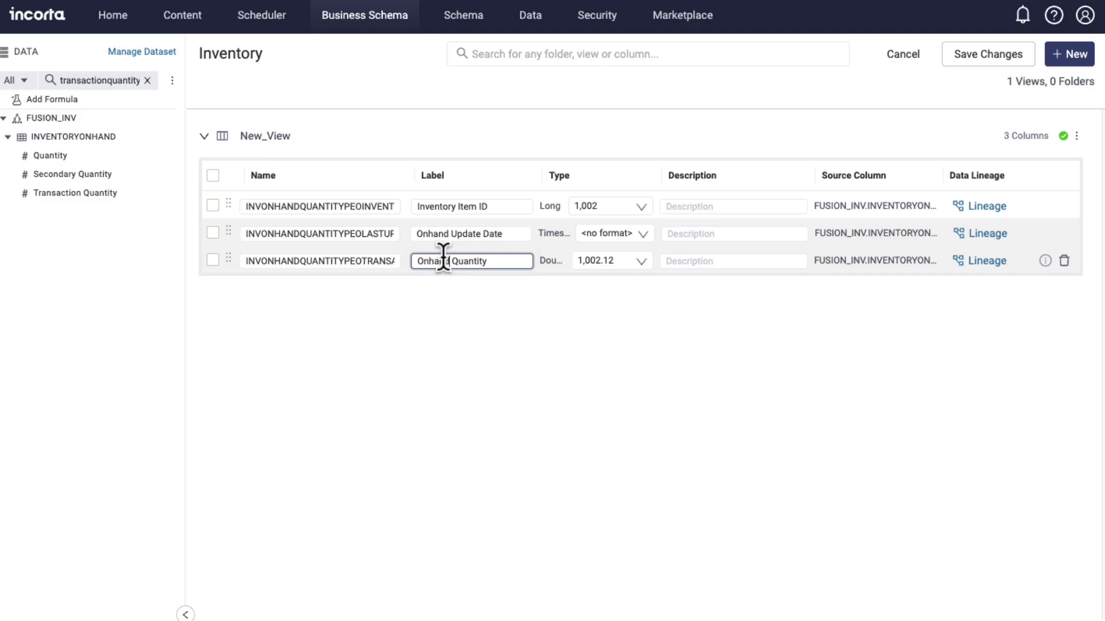
- Find the unit cost column of MV_COST and add it to the view
double_click(141, 82)
text(unitcos)
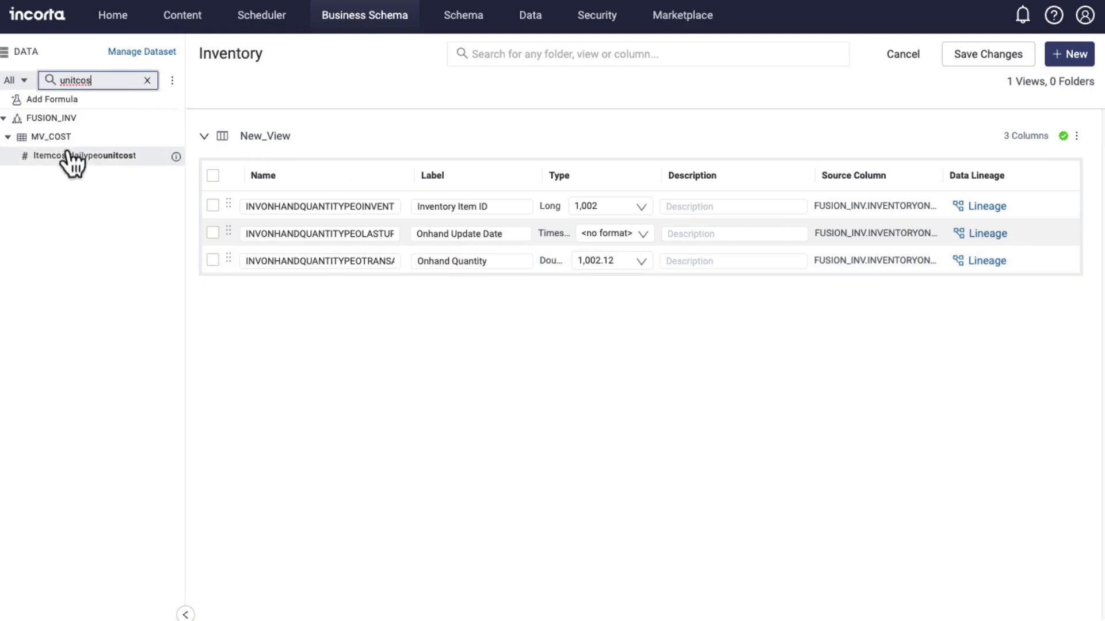
drag(72, 164, 344, 285)
- Add the description column of INVENTORYLOCATOR to the view and label it "Description"
double_click(98, 80)
text(descr)
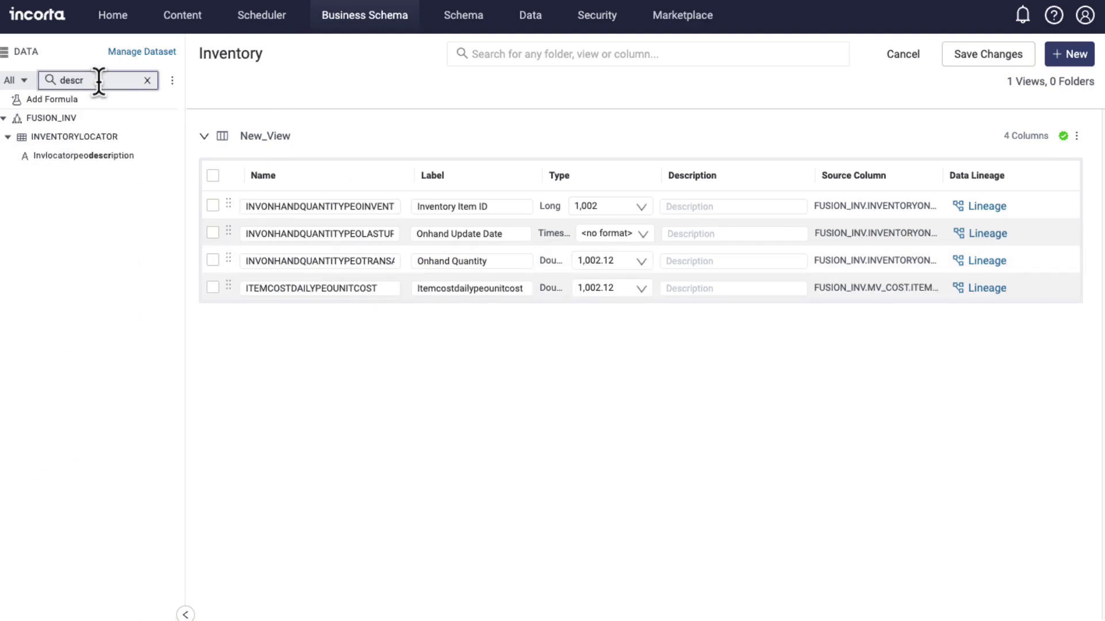
drag(84, 155, 293, 301)
double_click(483, 316)
text(Description)
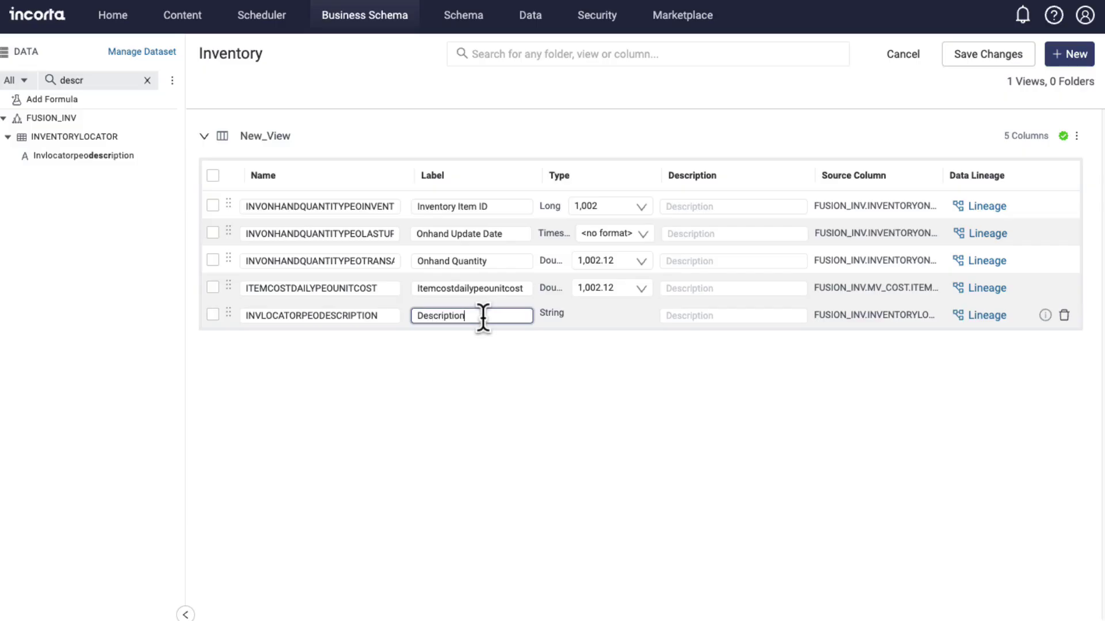
- Label the unit cost column "Item Carrying Cost"
double_click(420, 288)
text(Item Carrying Cos)
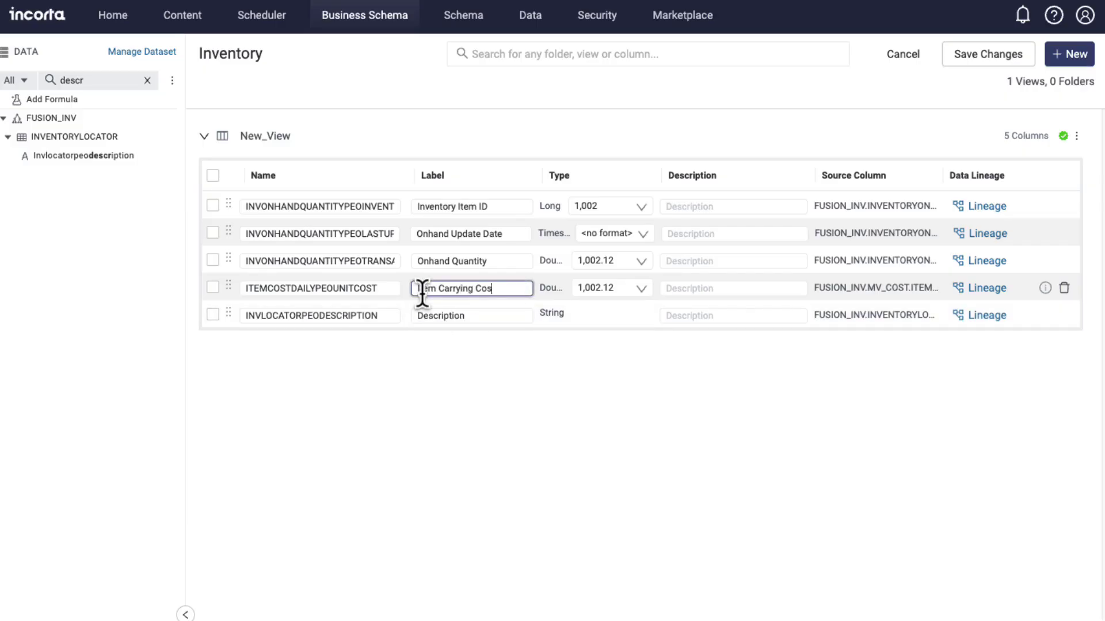
text(t)
- Add a formula column to the view, named Onhand_Value and labelled "Onhand Value"
drag(57, 96, 294, 338)
text(Onh)
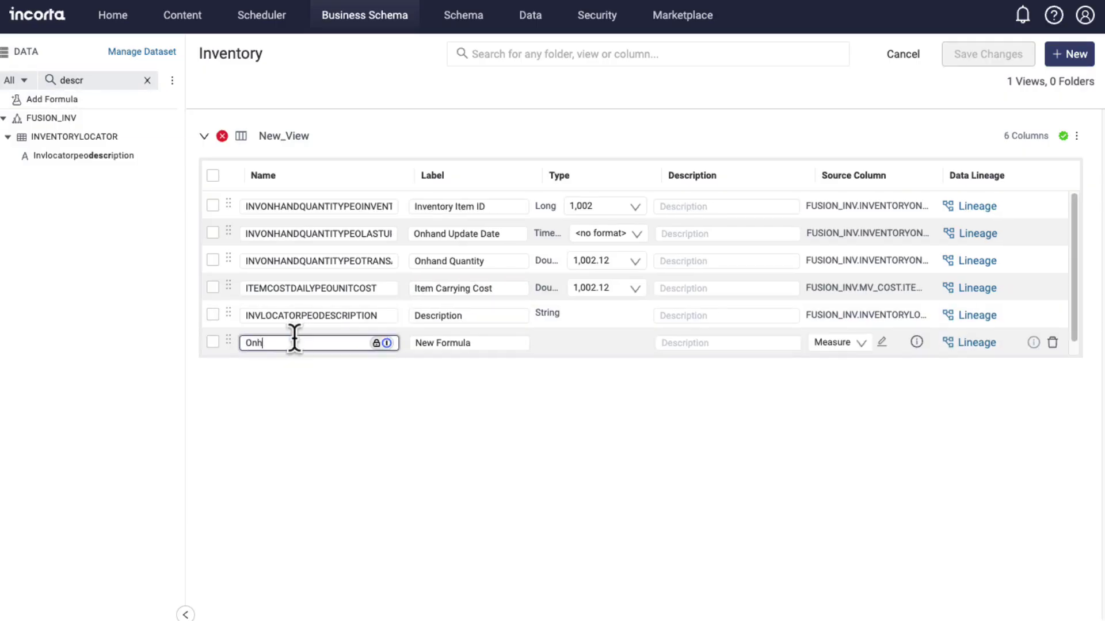
text(and_Value)
double_click(421, 343)
text(Onhand Value)
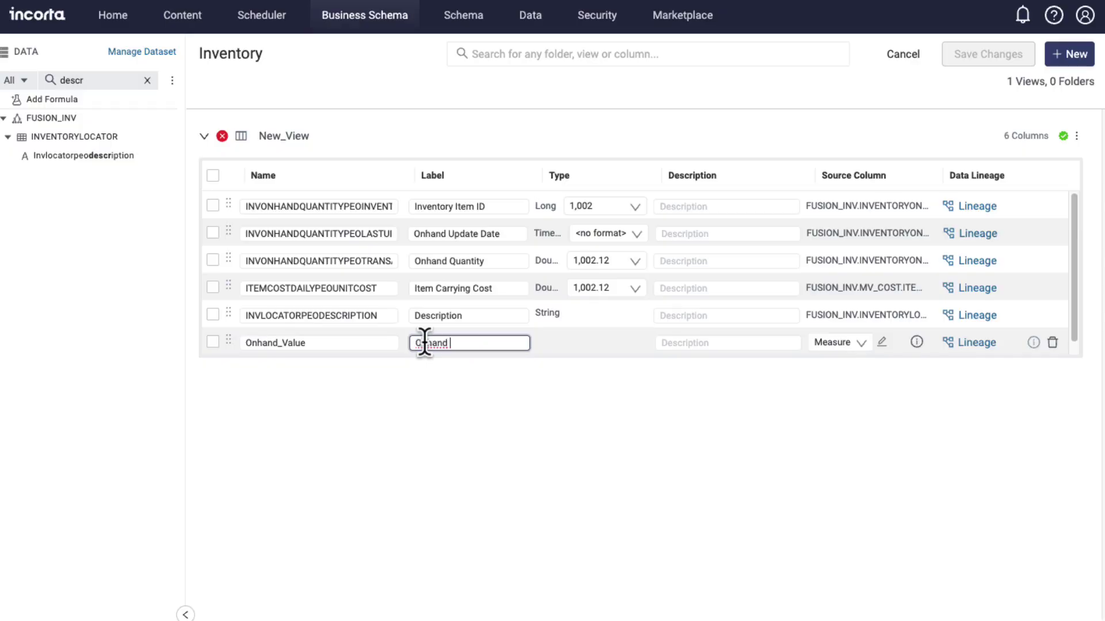
- Set the Onhand Value formula to Inventory.Onhand.ITEMCOSTDAILYPEOUNITCOST * Inventory.Onhand.INVONHANDQUANTITYPEOTRANSACTIONQUANTITY, validate it and save the business schema changes
click(881, 341)
text(Inventory.Onhand.ITEMCOSTDAILYPEOUNITCOST * Inventory.Onhand.INVONHANDQUANTITYPEOTRANSACTIONQUANTITY)
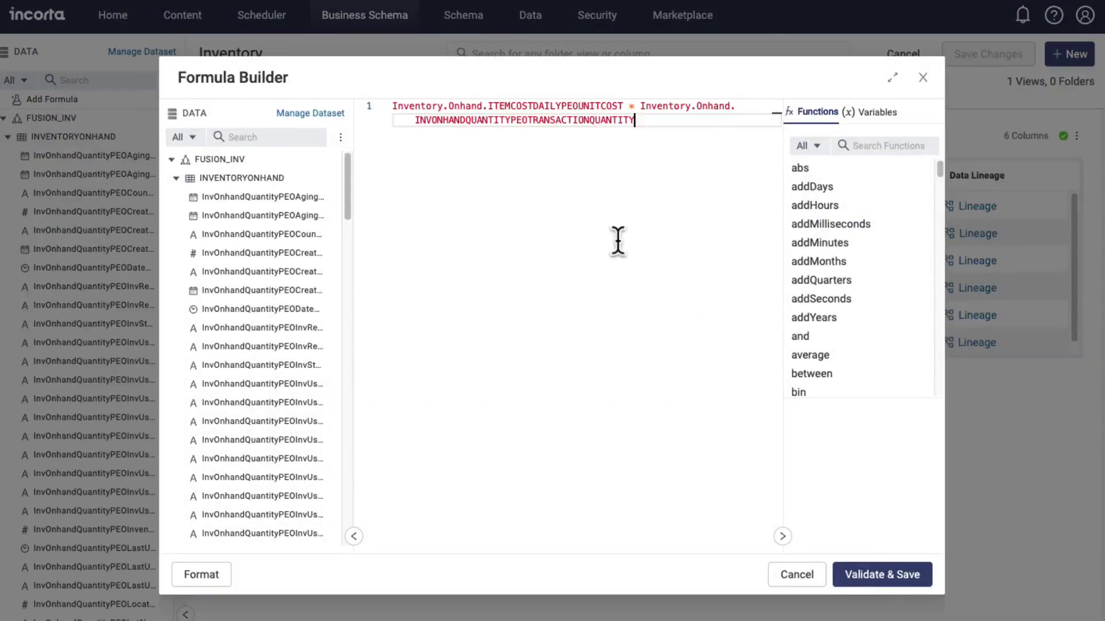
click(875, 592)
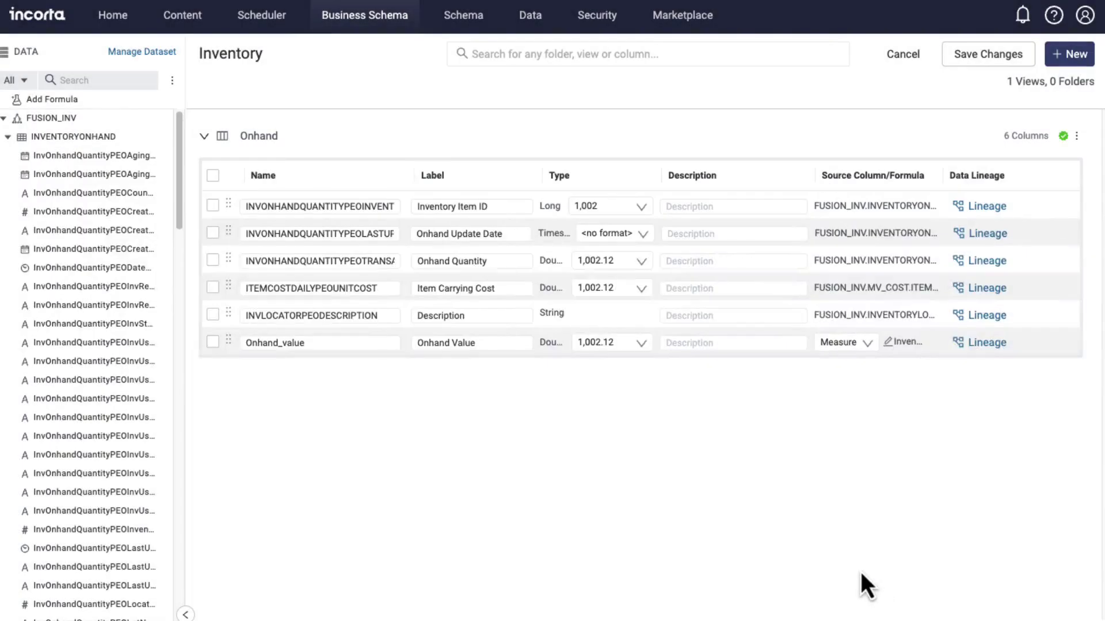
click(958, 62)
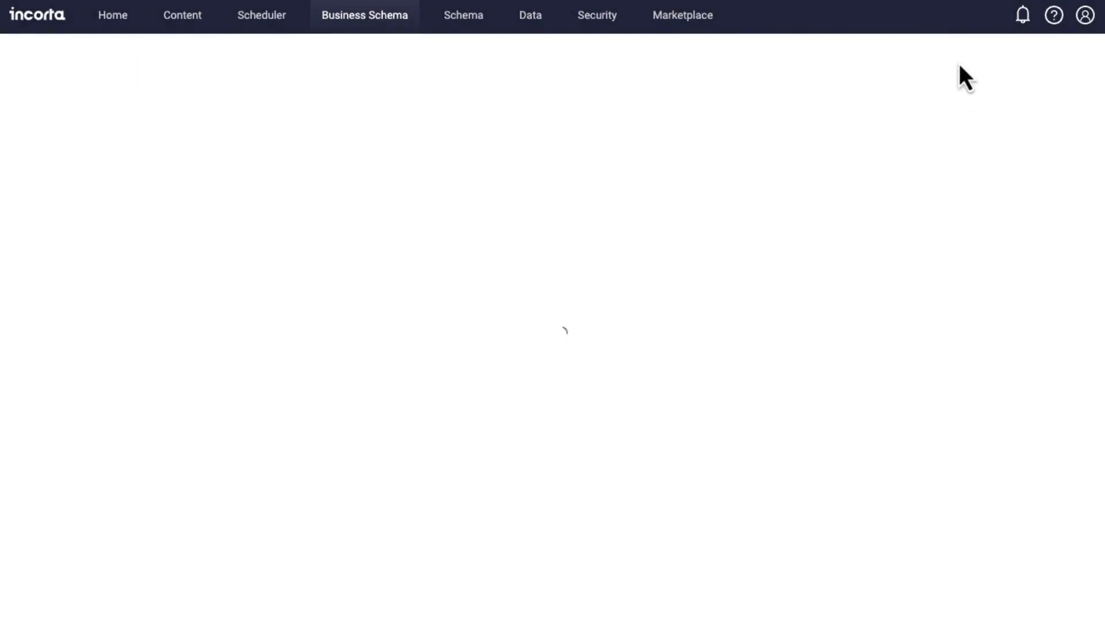
- Explore the Inventory business schema's data in a listing table with all Onhand view columns as measures and look through the rows
click(958, 55)
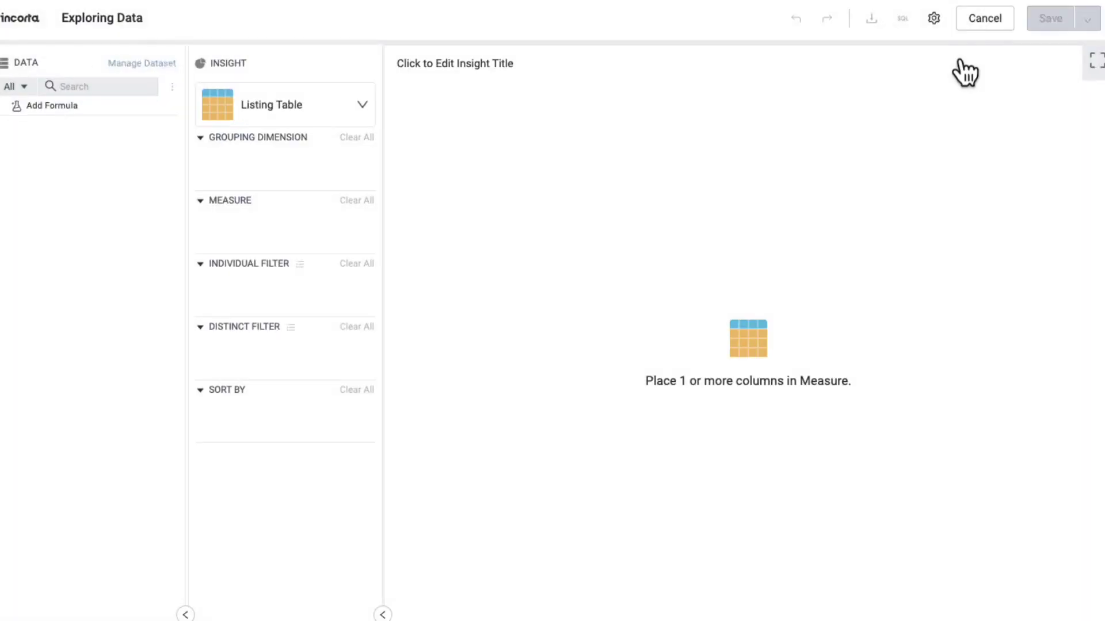
drag(80, 144, 242, 250)
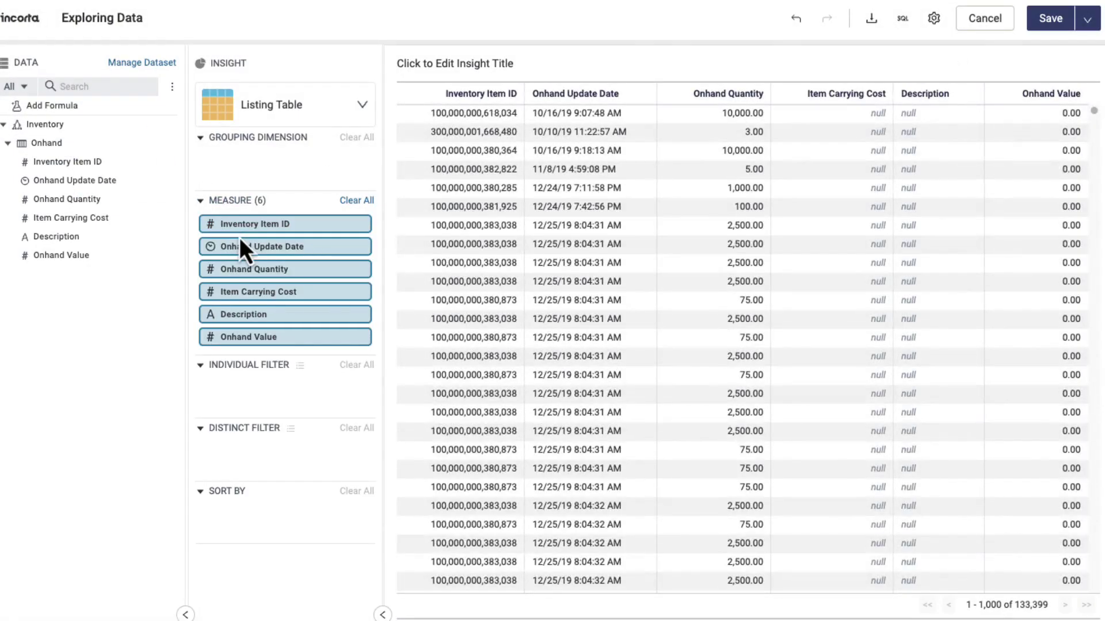
scroll(663, 287, down, 10)
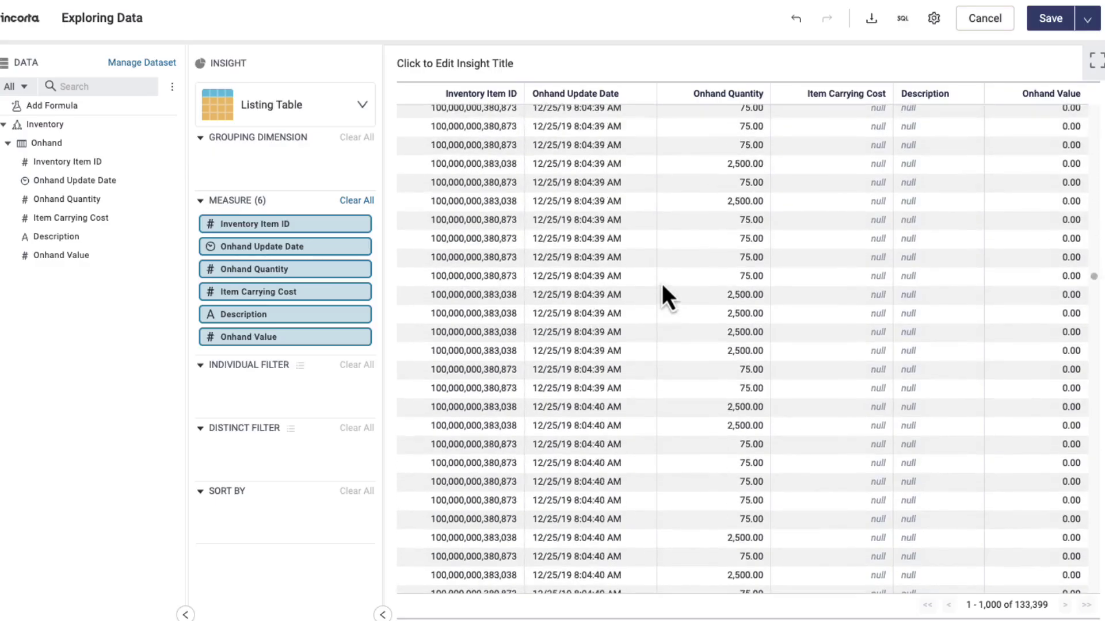
scroll(662, 284, down, 10)
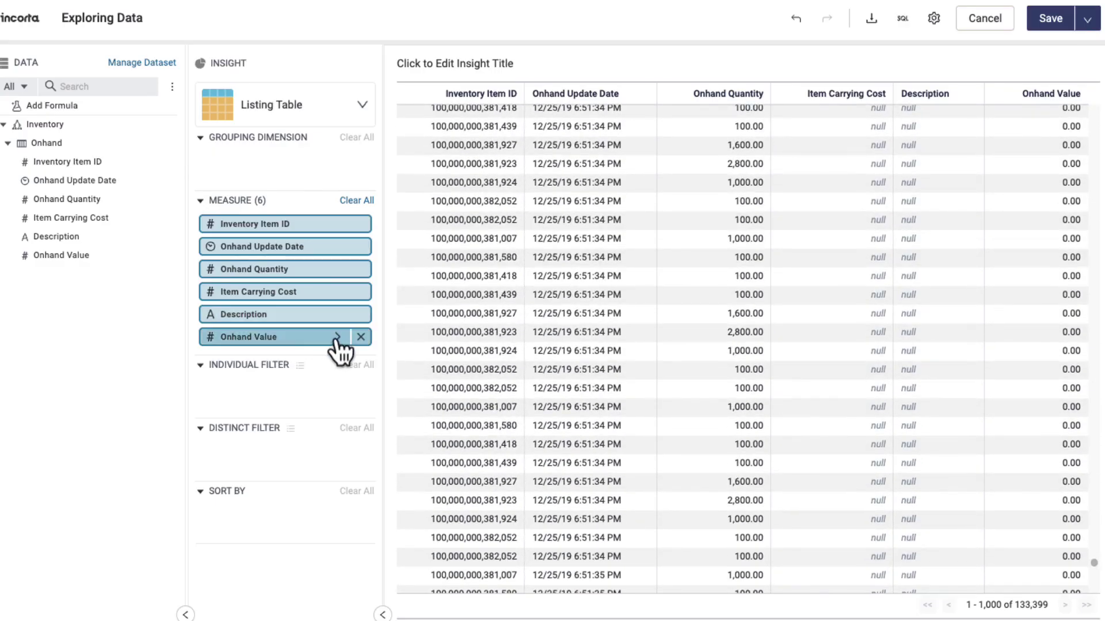
- Inspect the query plan of the Onhand Value measure and leave the data exploration without saving it
click(337, 337)
scroll(501, 506, down, 5)
click(488, 592)
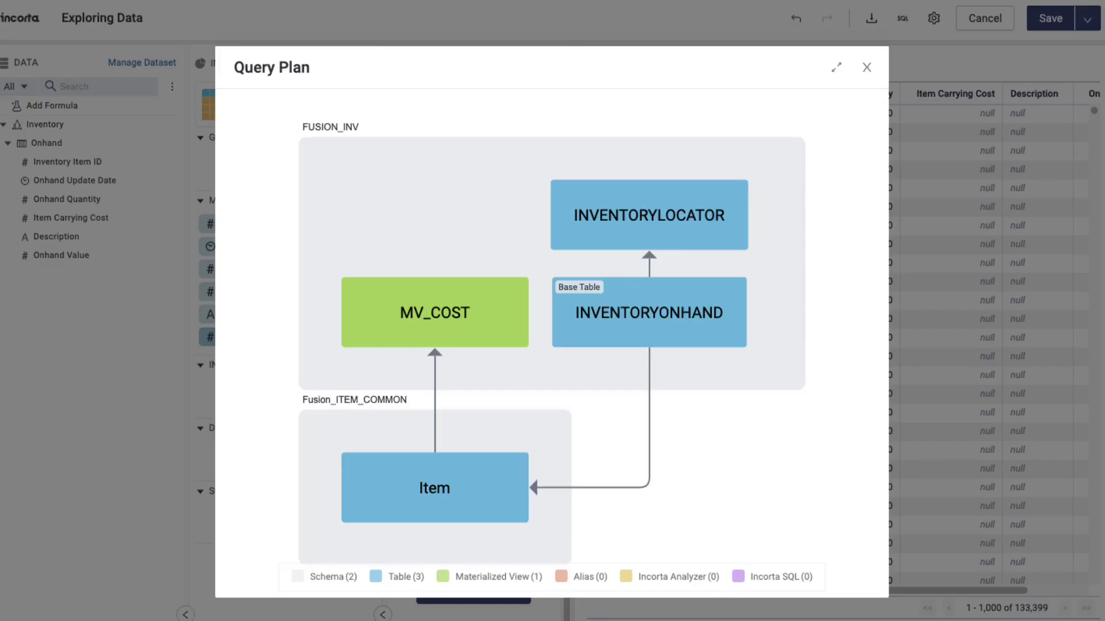
click(867, 68)
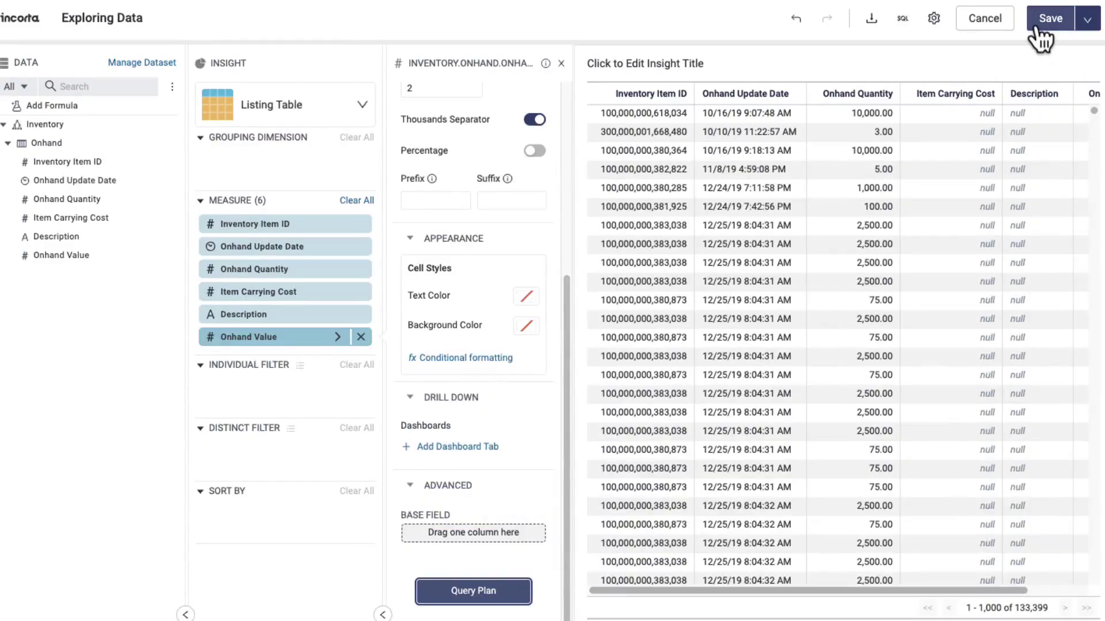
click(998, 23)
click(674, 352)
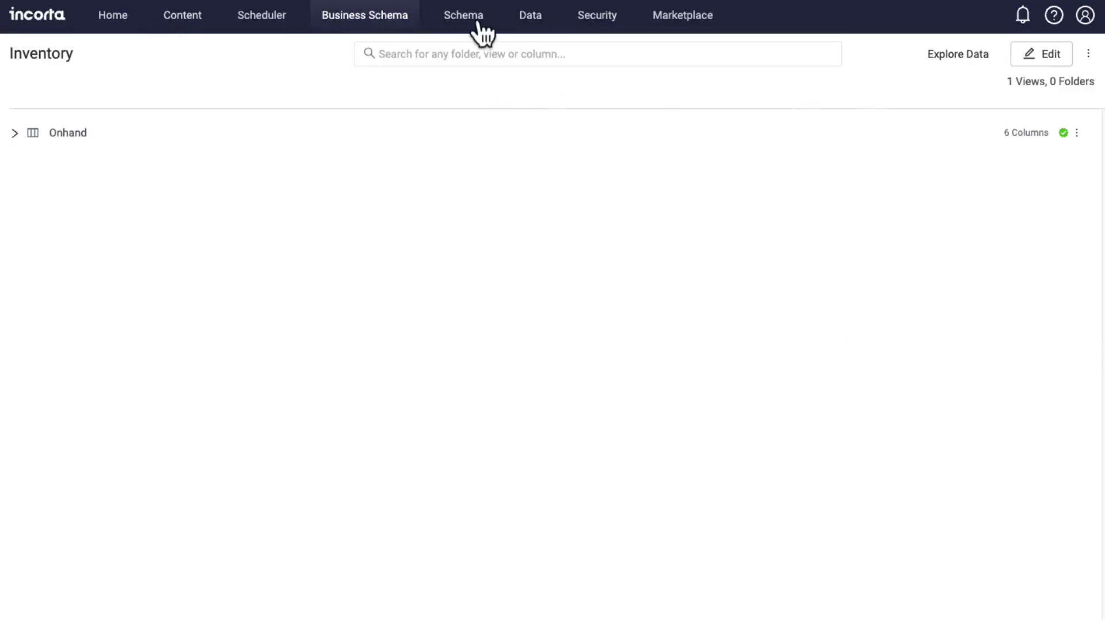
- Create a new physical schema named Fusion_To_Snowflake
click(479, 22)
click(1069, 54)
click(1067, 84)
text(F)
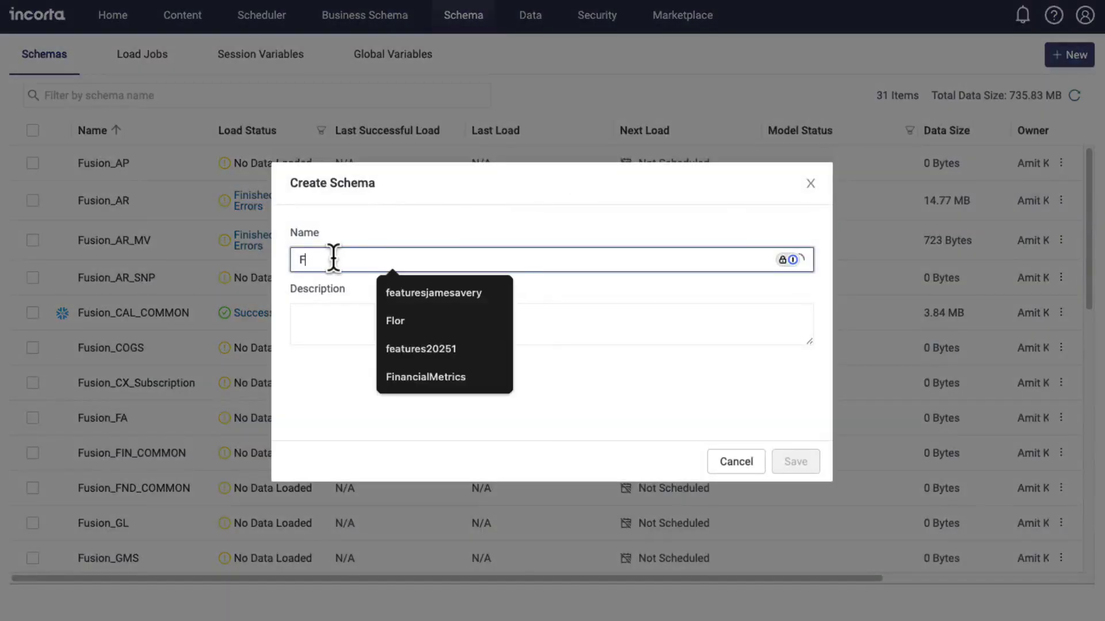
text(usion_To_Snow)
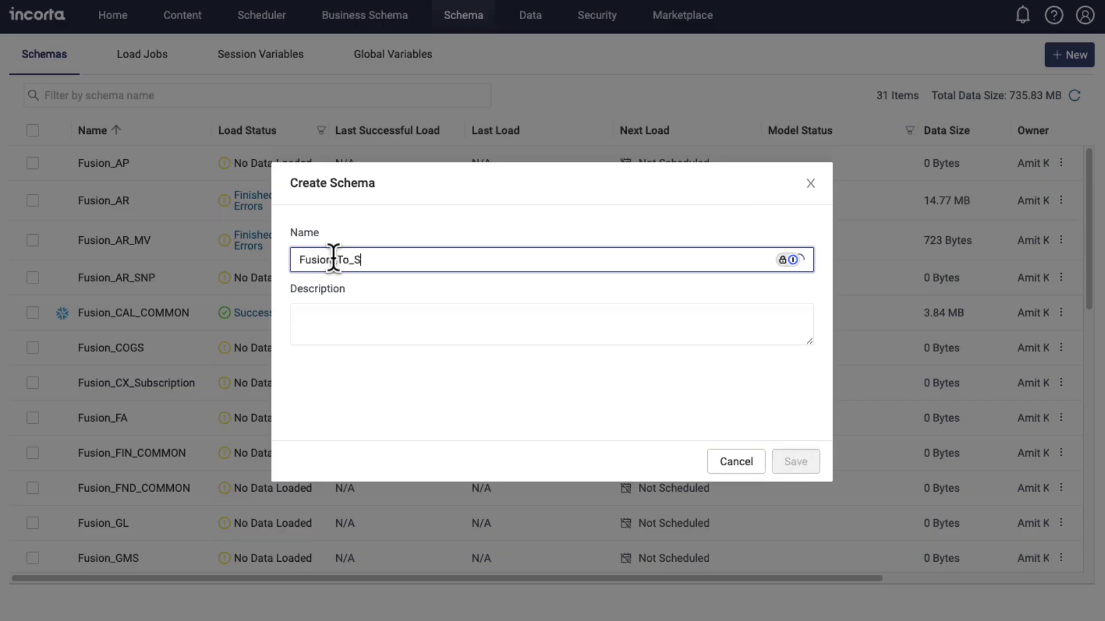
text(flake)
click(799, 462)
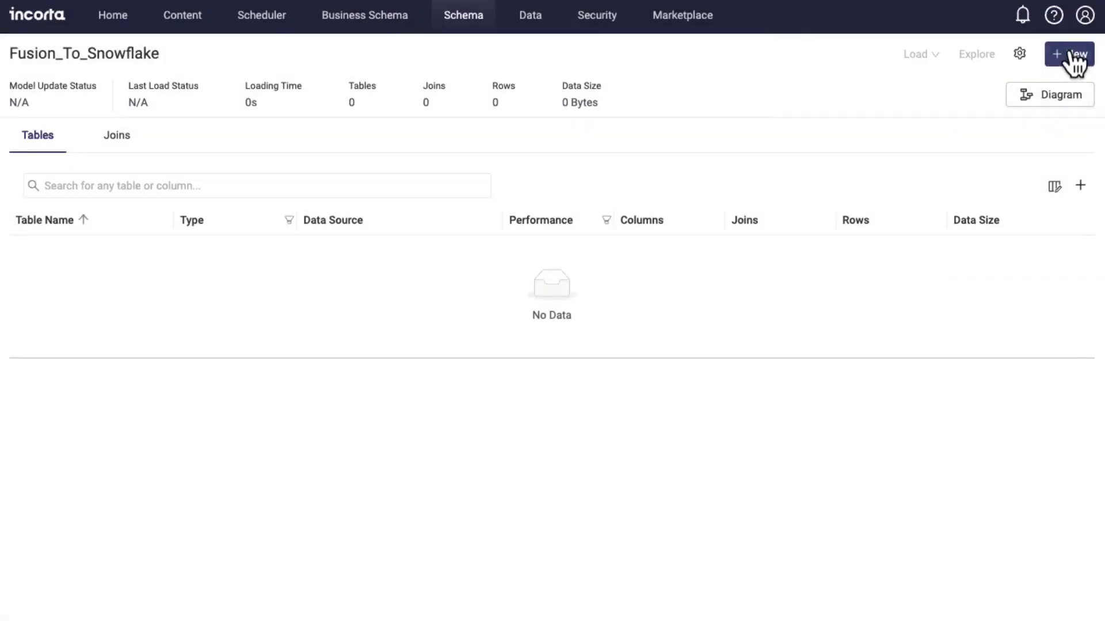
- Add a materialized view to the schema in Incorta PostgreSQL with the query "select * from Inventory.Onhand"
click(1070, 54)
click(1025, 196)
click(378, 229)
click(375, 368)
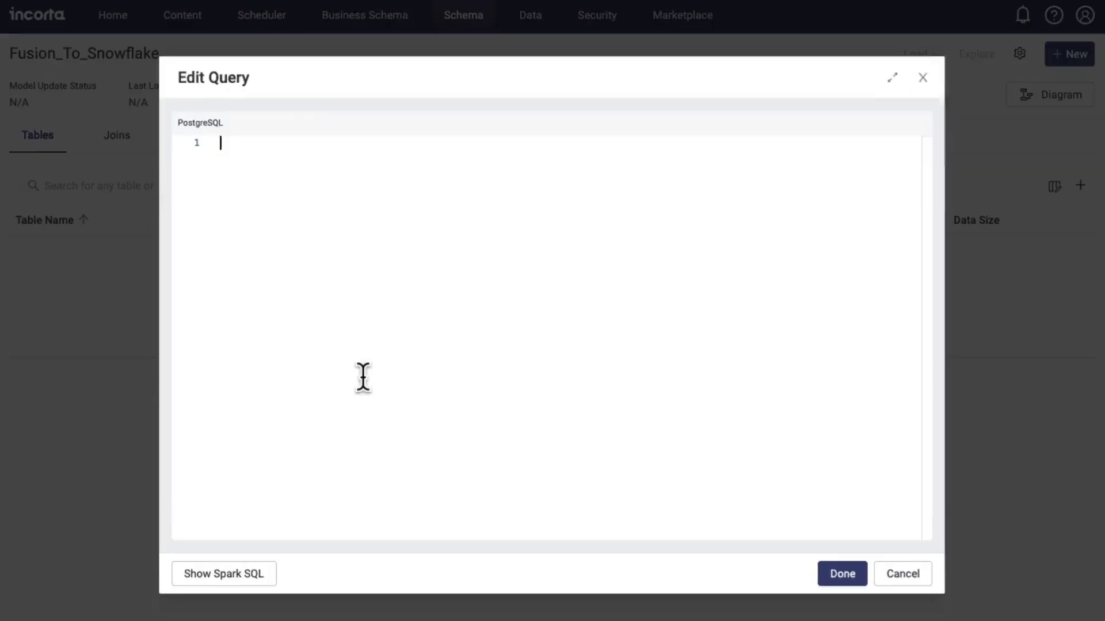
text(select * from Inventory.Onhand)
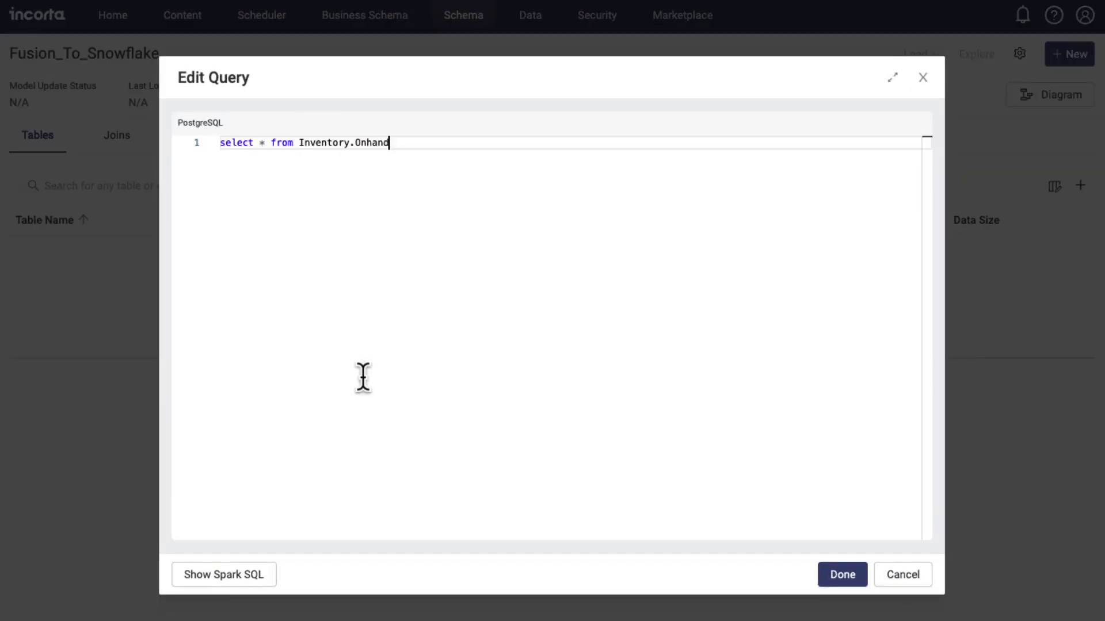
click(841, 574)
click(759, 537)
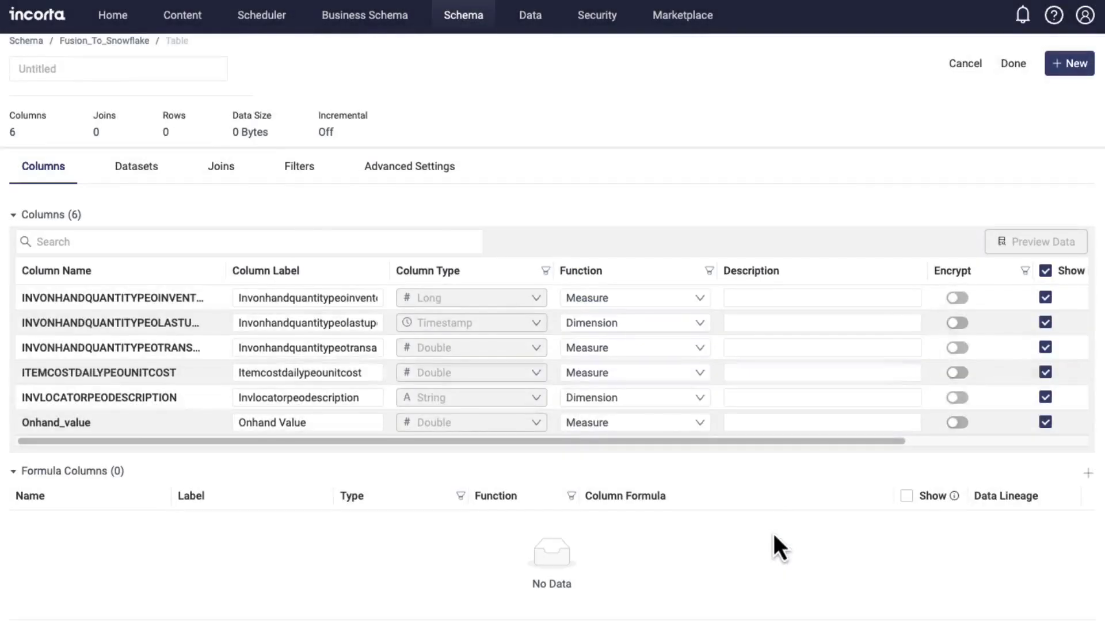
- Name the materialized view Inventory_Onhand and save it to the Fusion_To_Snowflake schema
click(111, 68)
text(Inventory_Onhand)
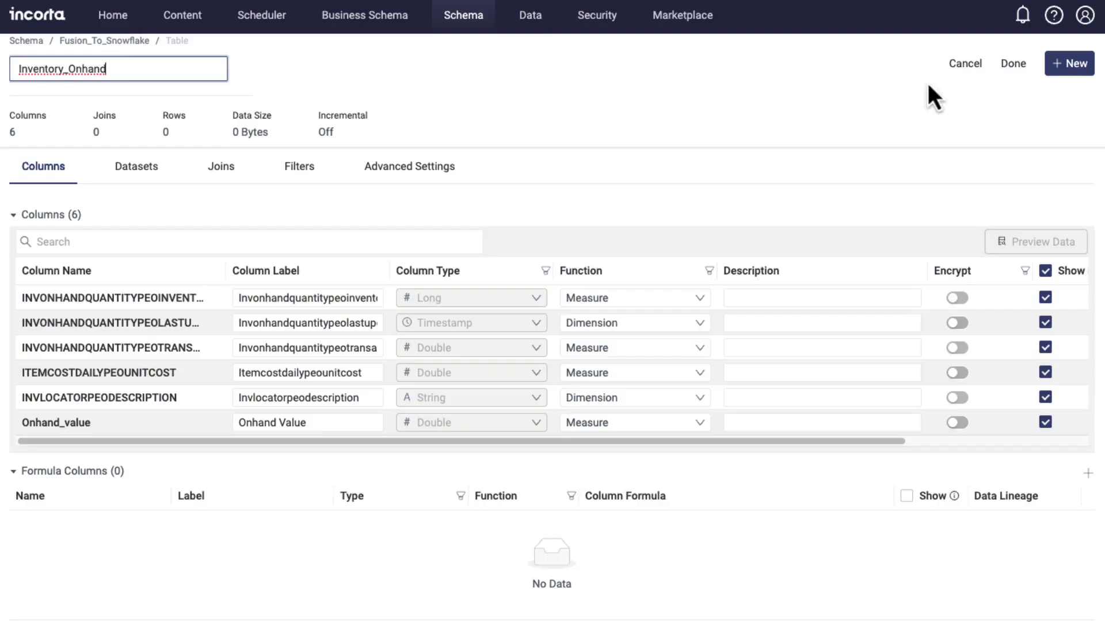
click(1013, 63)
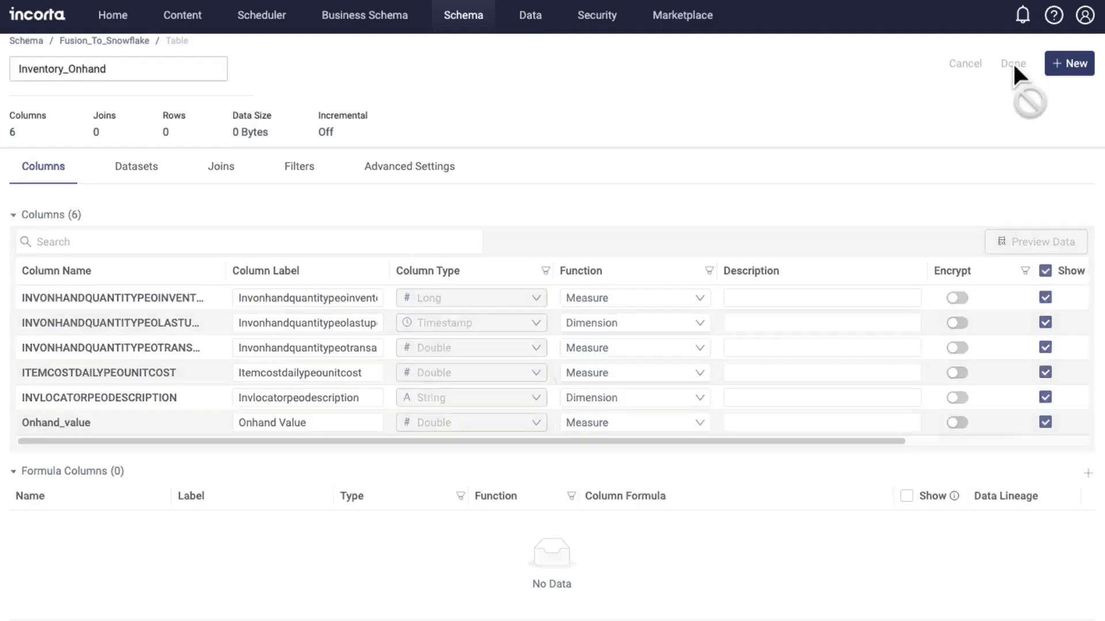
click(1009, 58)
click(730, 428)
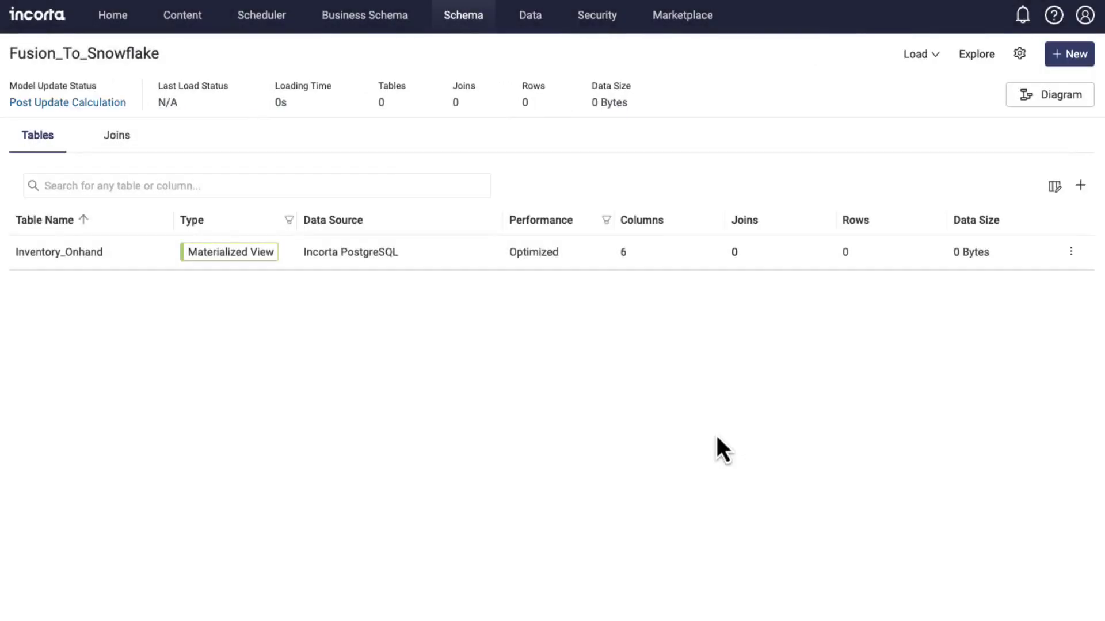
- Set the data destination of the Fusion_To_Snowflake schema to snowflake, checking its tables before confirming
click(1020, 53)
click(944, 188)
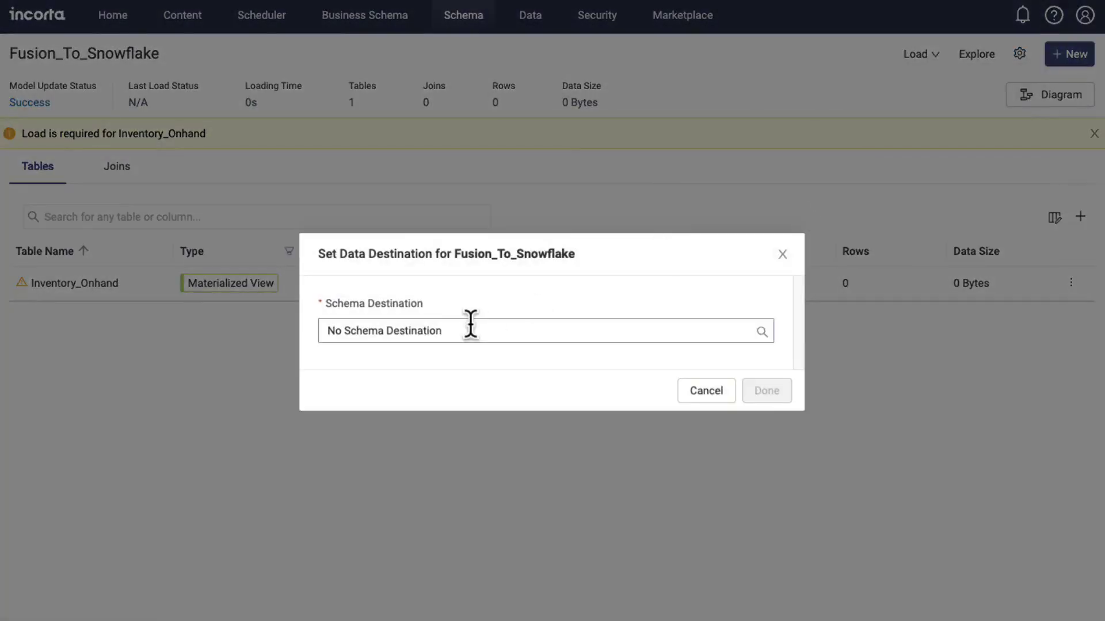
click(469, 328)
click(365, 316)
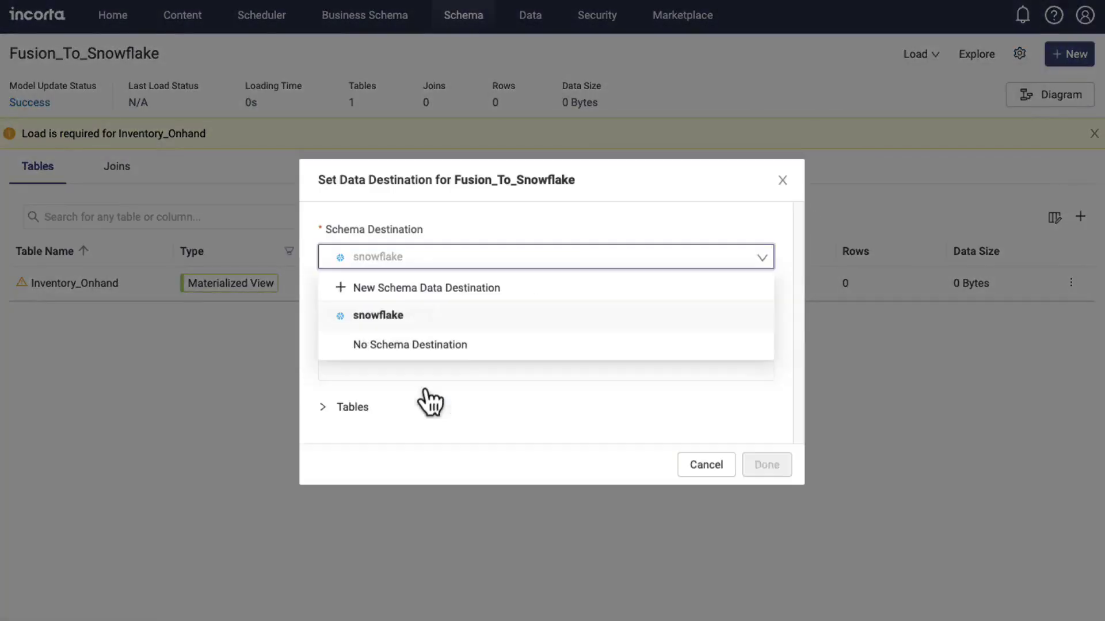
click(325, 408)
click(767, 531)
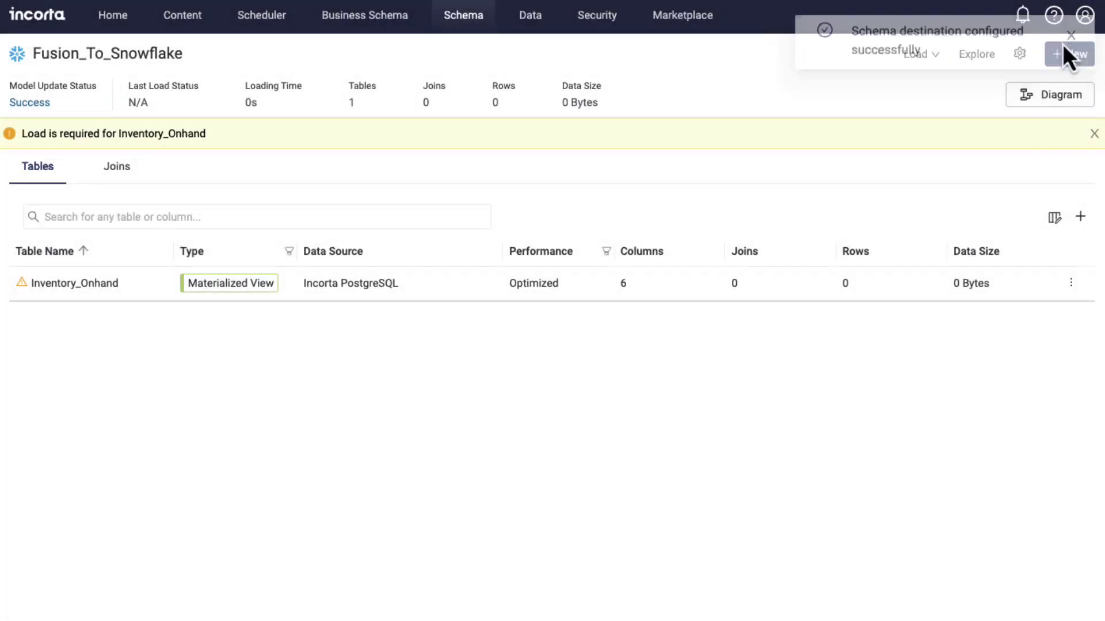
- Run a data load of the Fusion_To_Snowflake schema
click(914, 53)
click(886, 81)
click(662, 186)
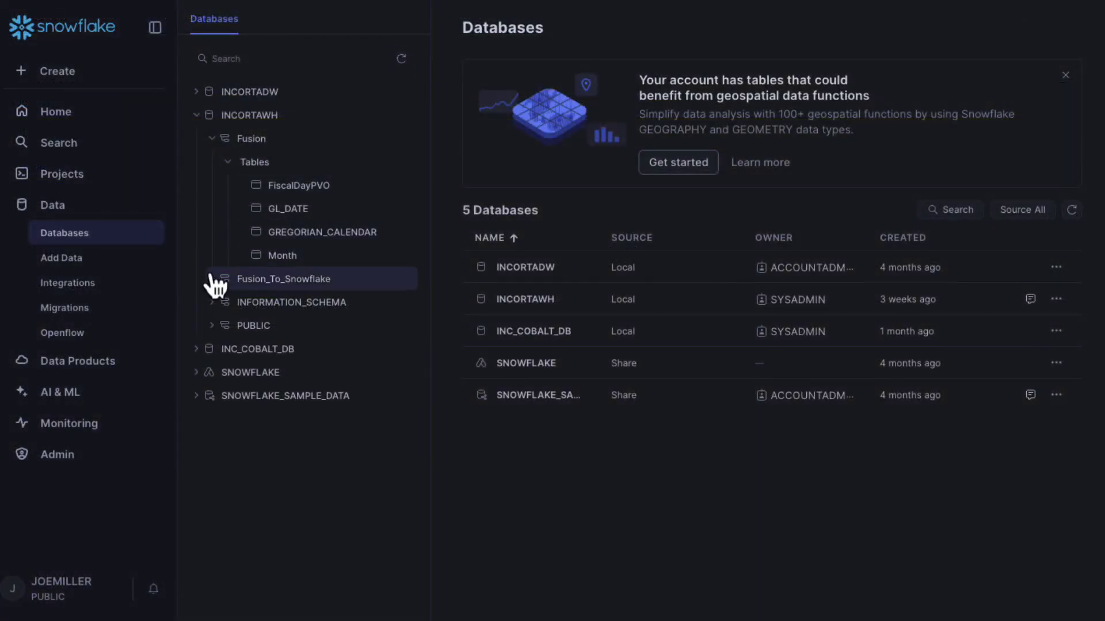
- In Snowflake, open the Inventory_Onhand table in INCORTAWH's Fusion_To_Snowflake schema and preview its rows across all columns
click(212, 279)
click(230, 305)
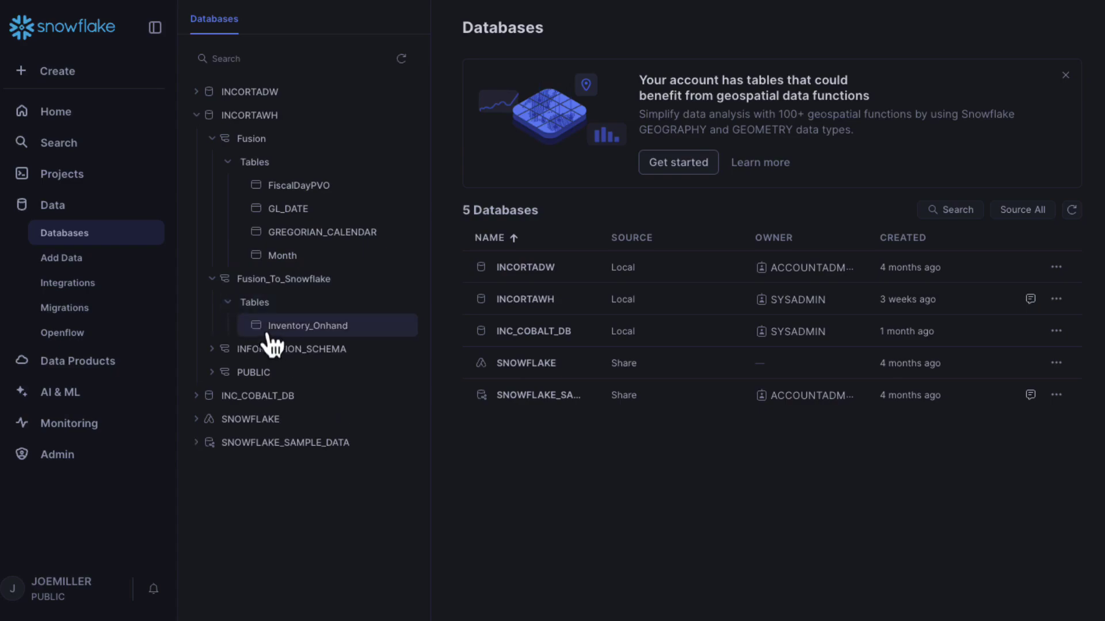
click(277, 332)
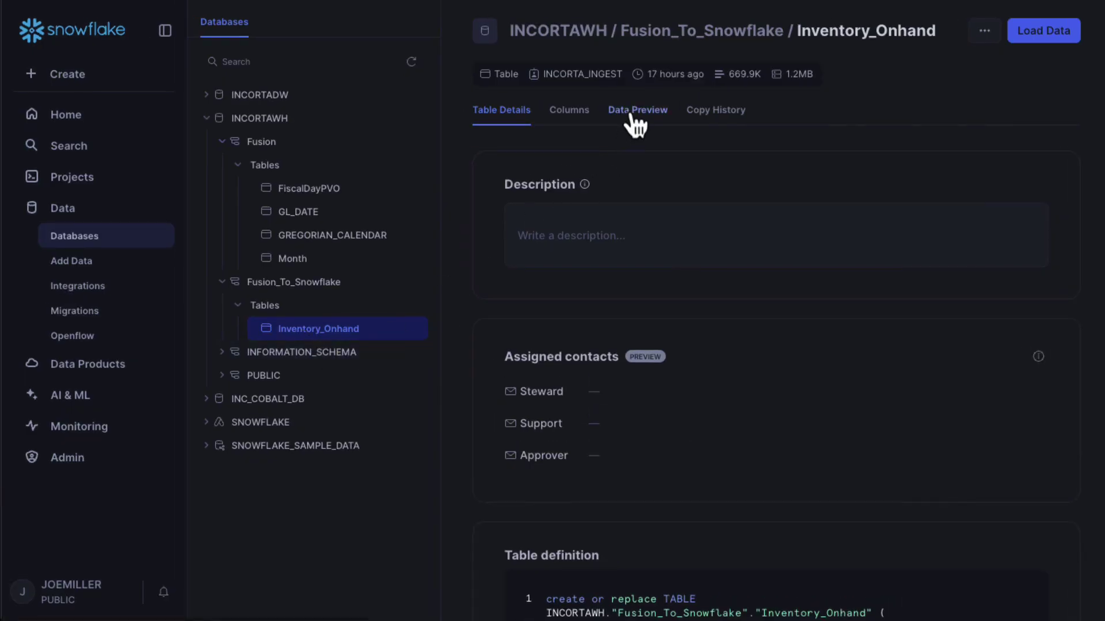
click(633, 112)
scroll(645, 282, down, 2)
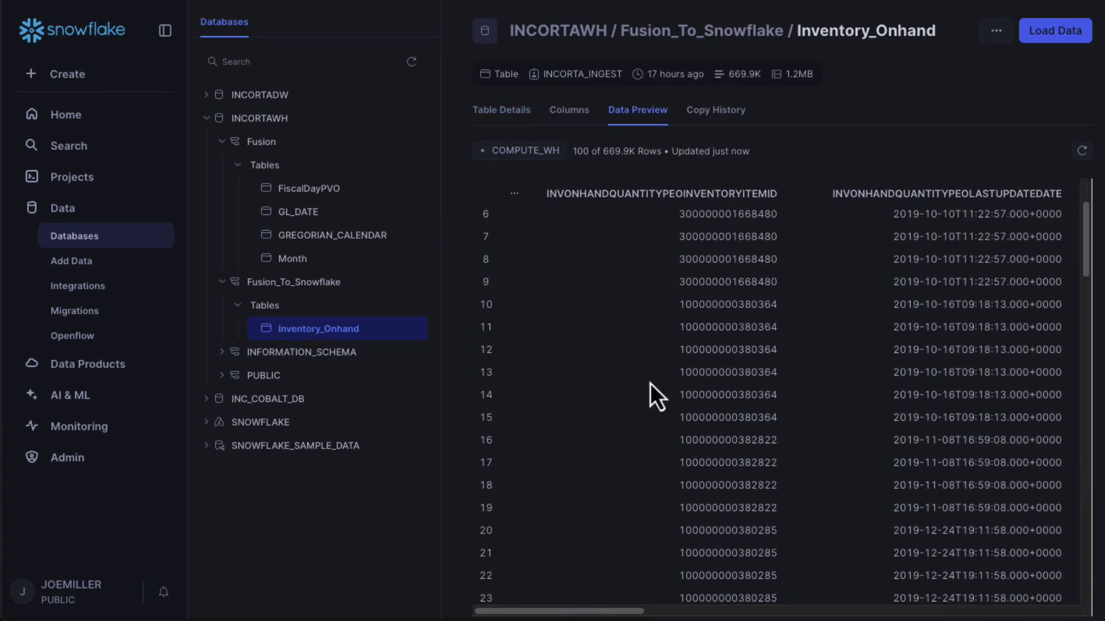
drag(569, 612, 1063, 608)
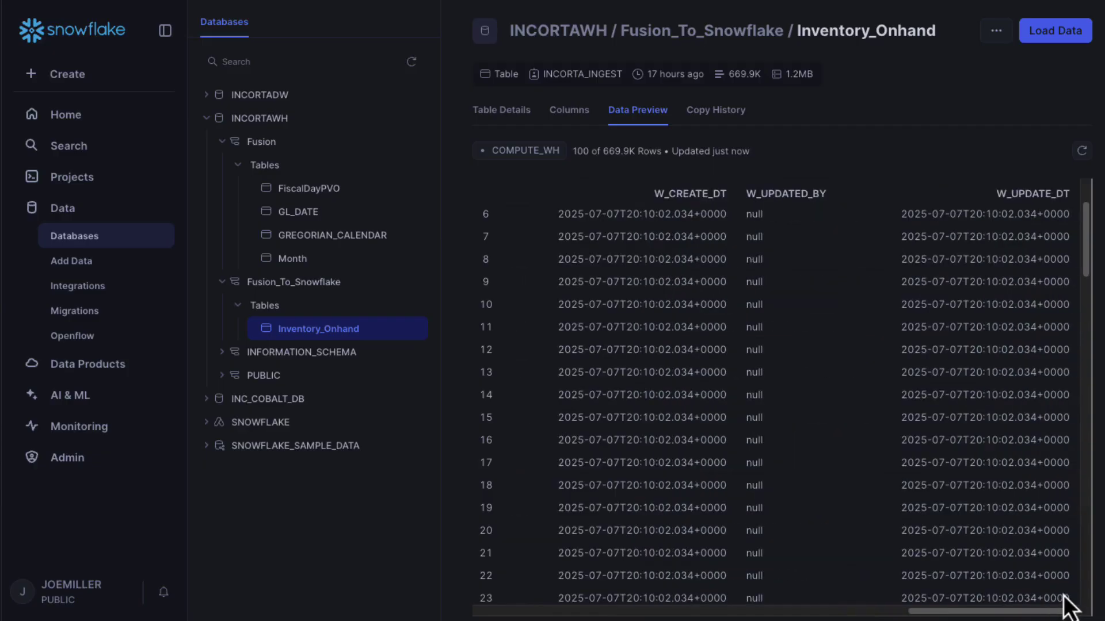